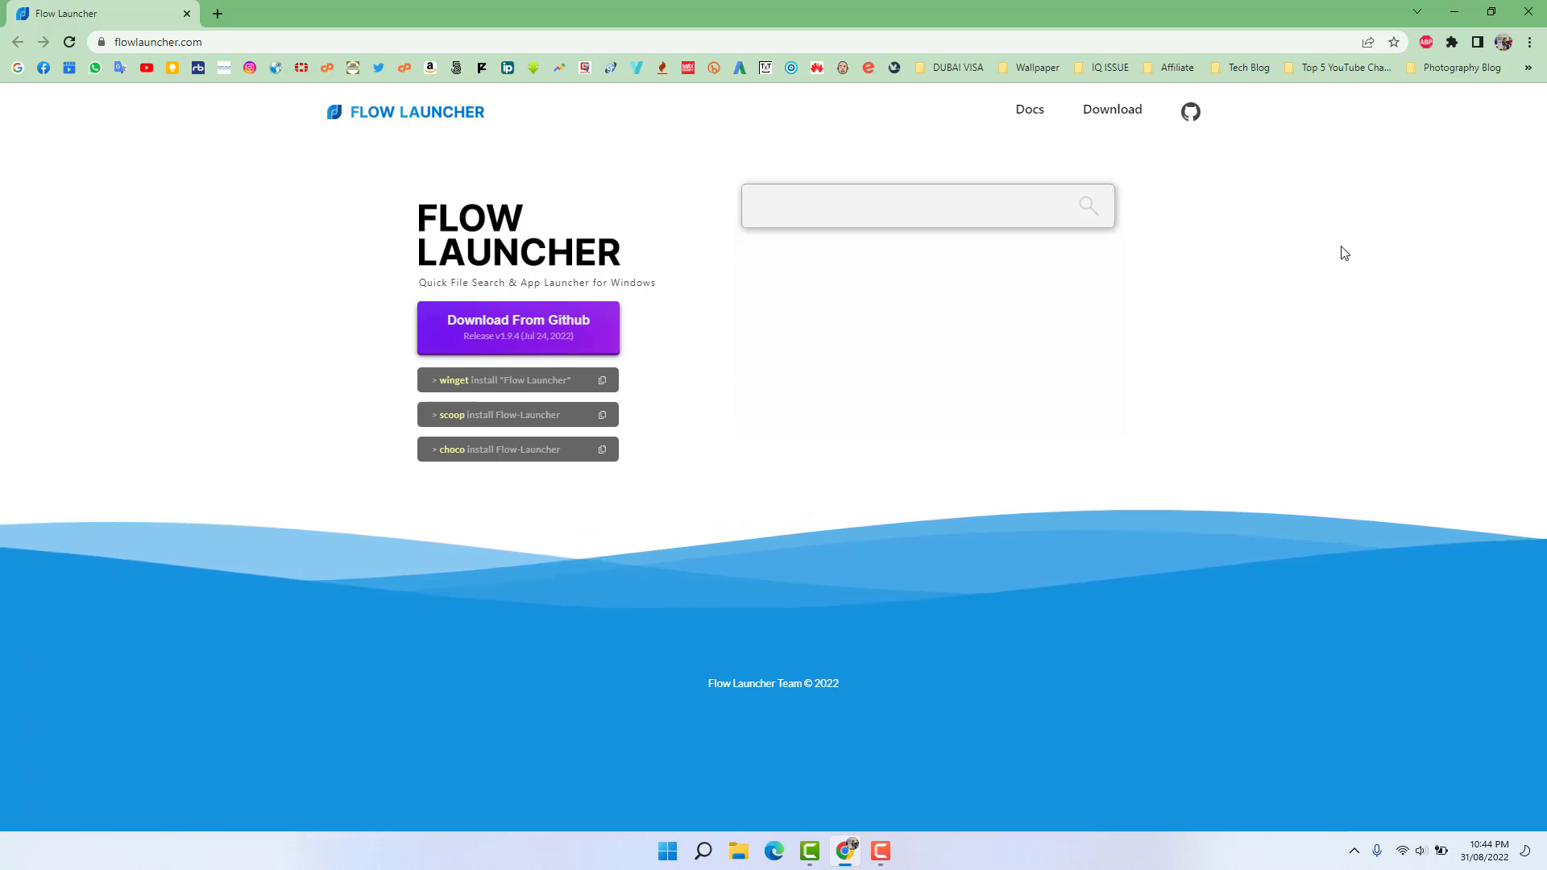
click(699, 848)
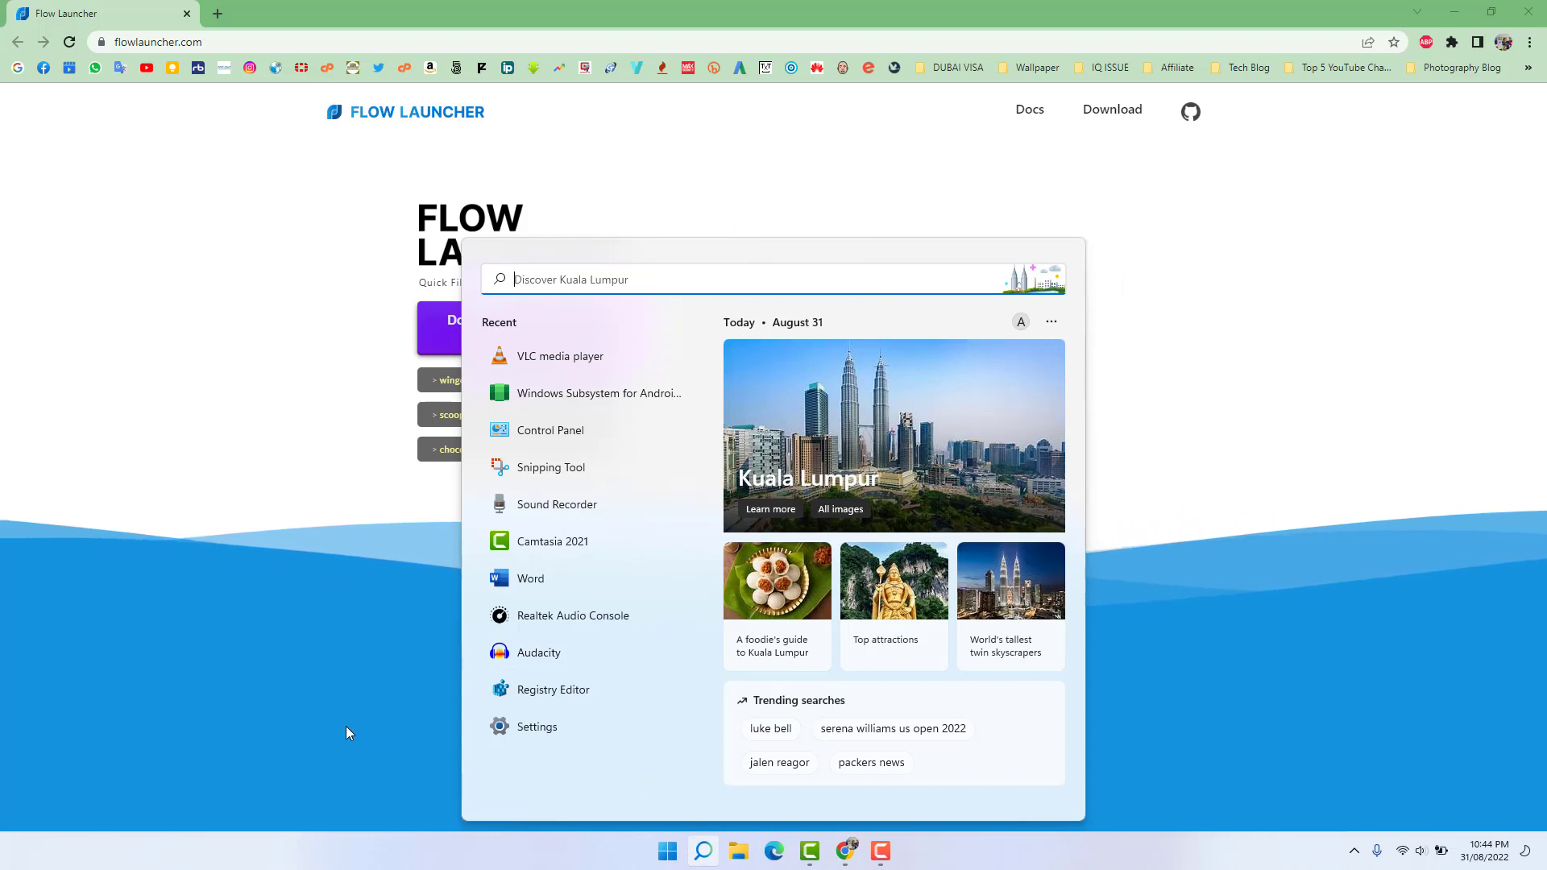
click(346, 727)
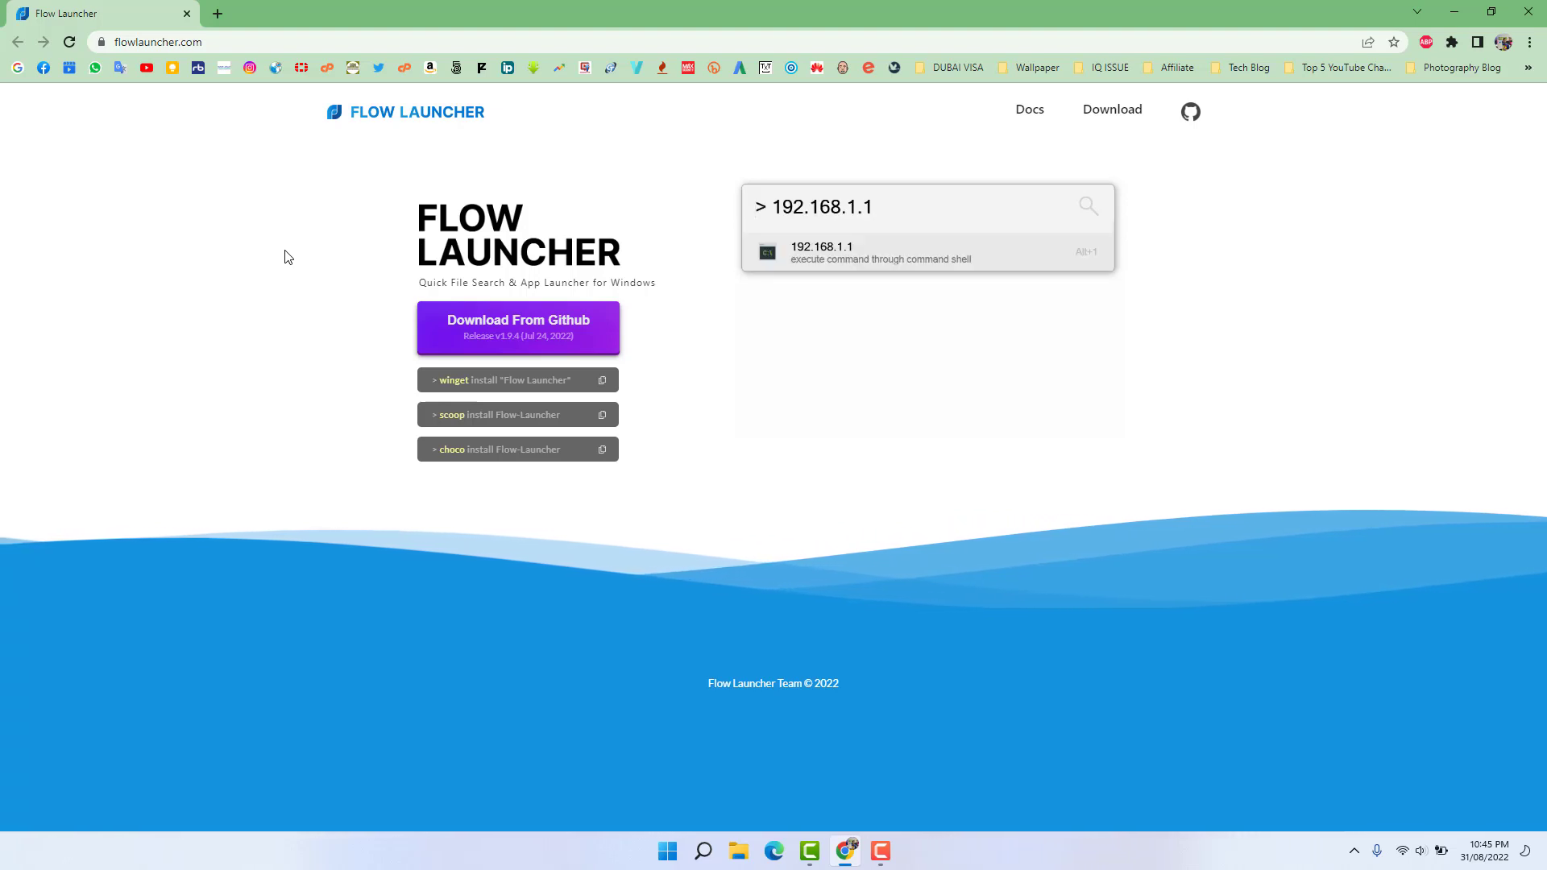
Download Flow-Launcher-Setup.exe from the Assets of the v1.9.4 GitHub release page.
click(207, 43)
click(237, 201)
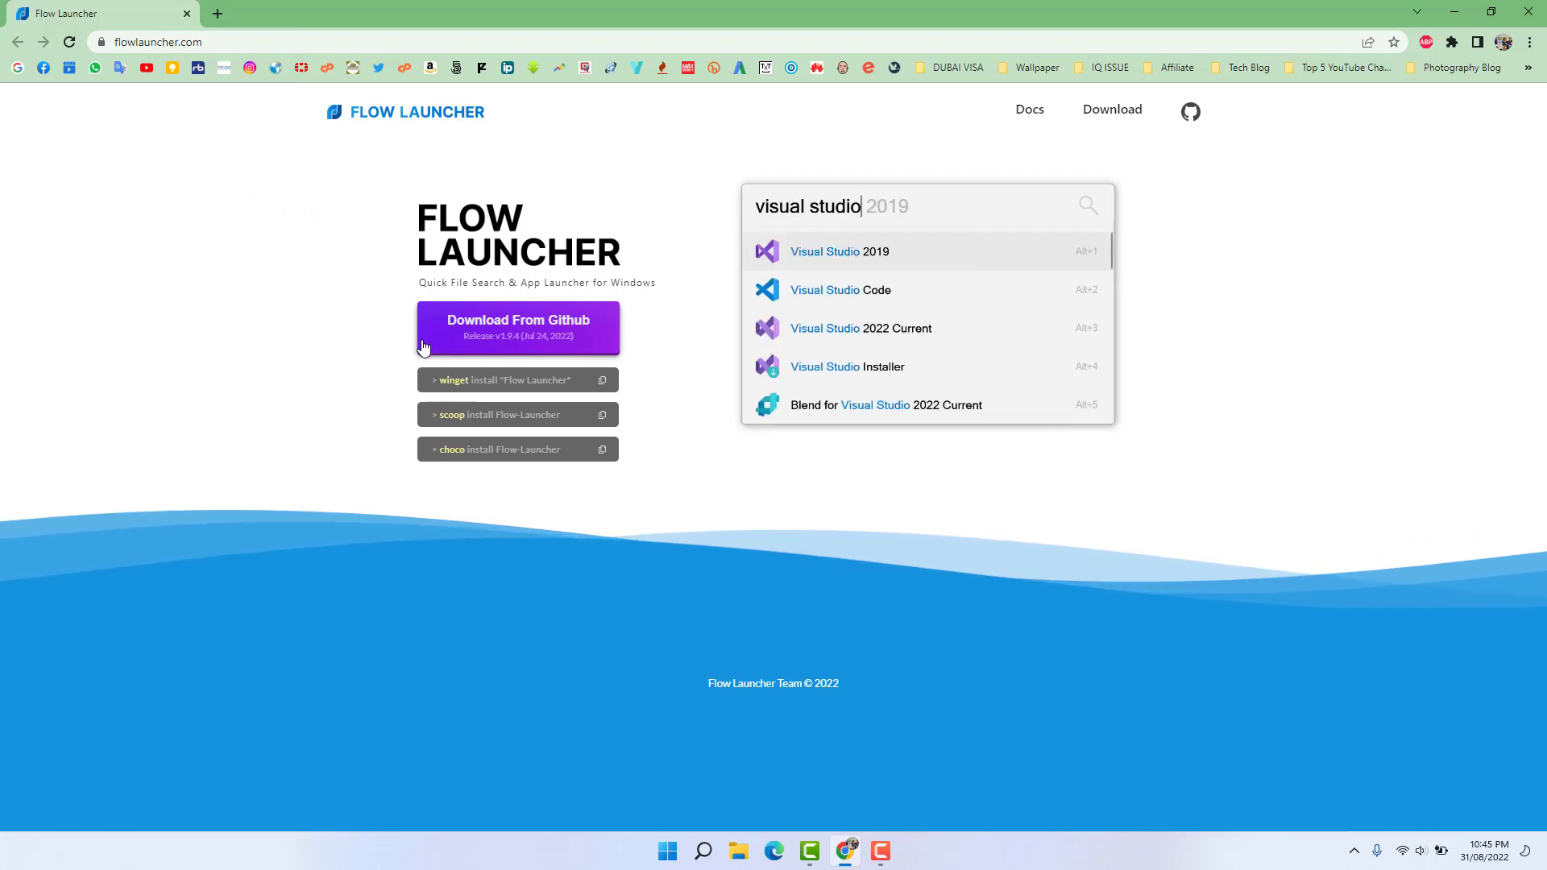
click(482, 337)
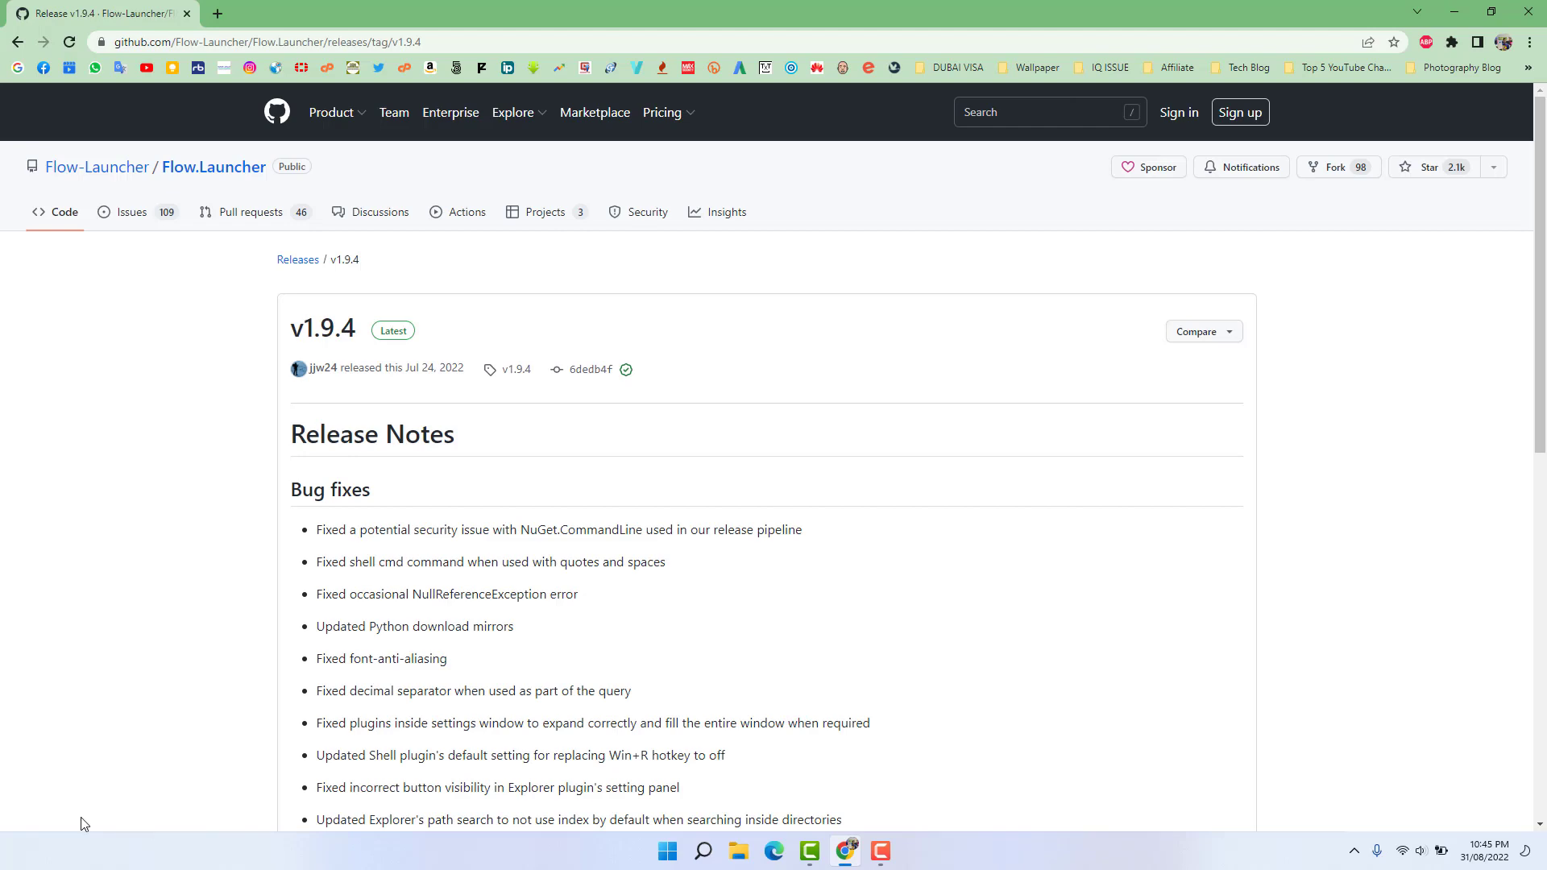
drag(1540, 247, 1542, 617)
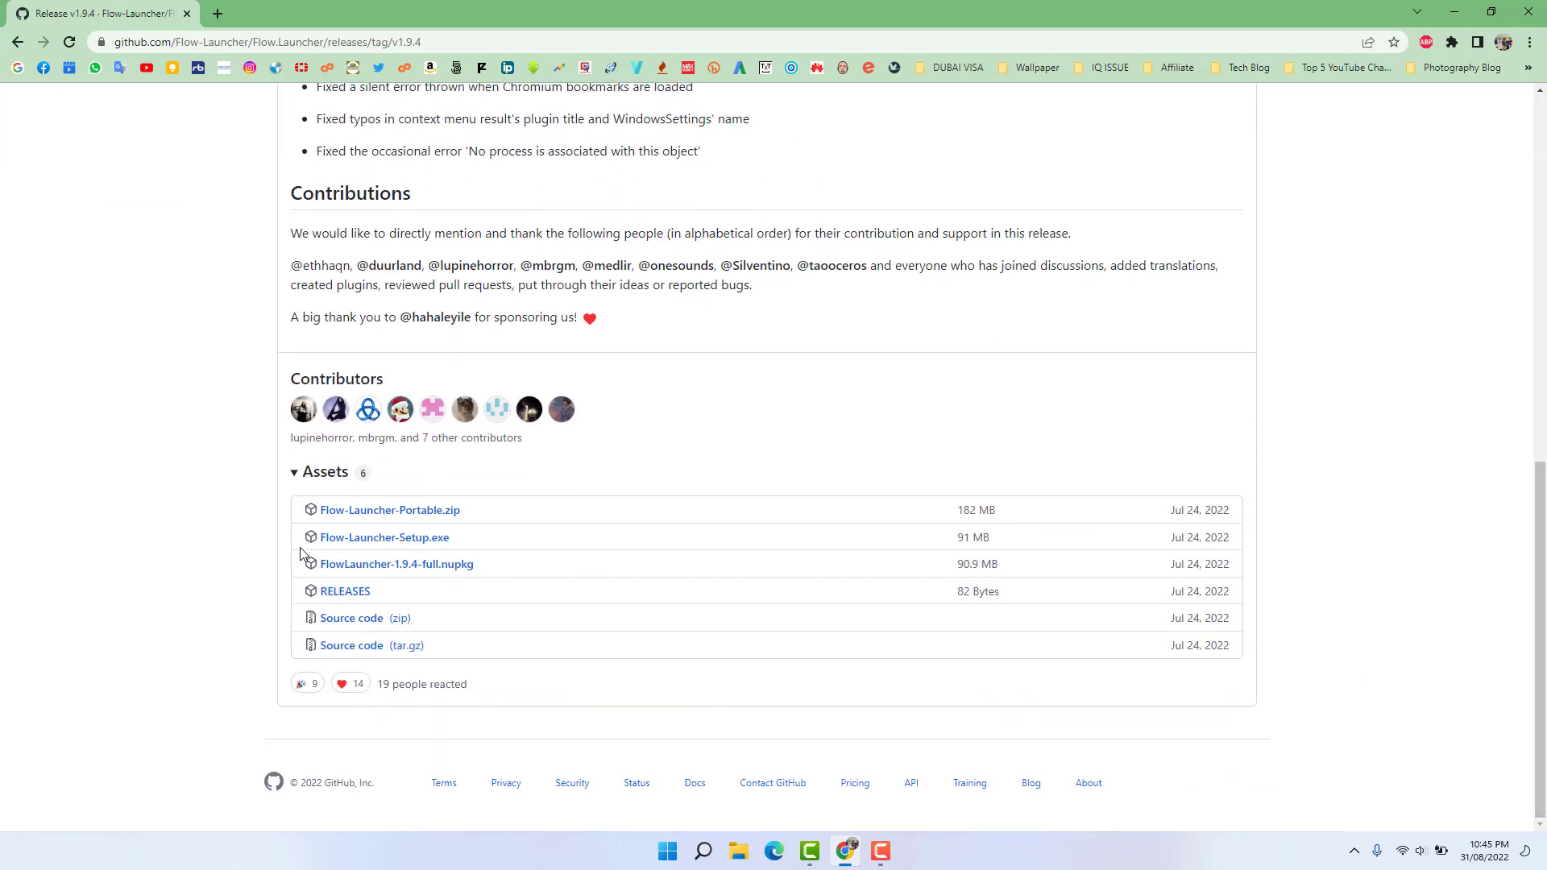
click(397, 539)
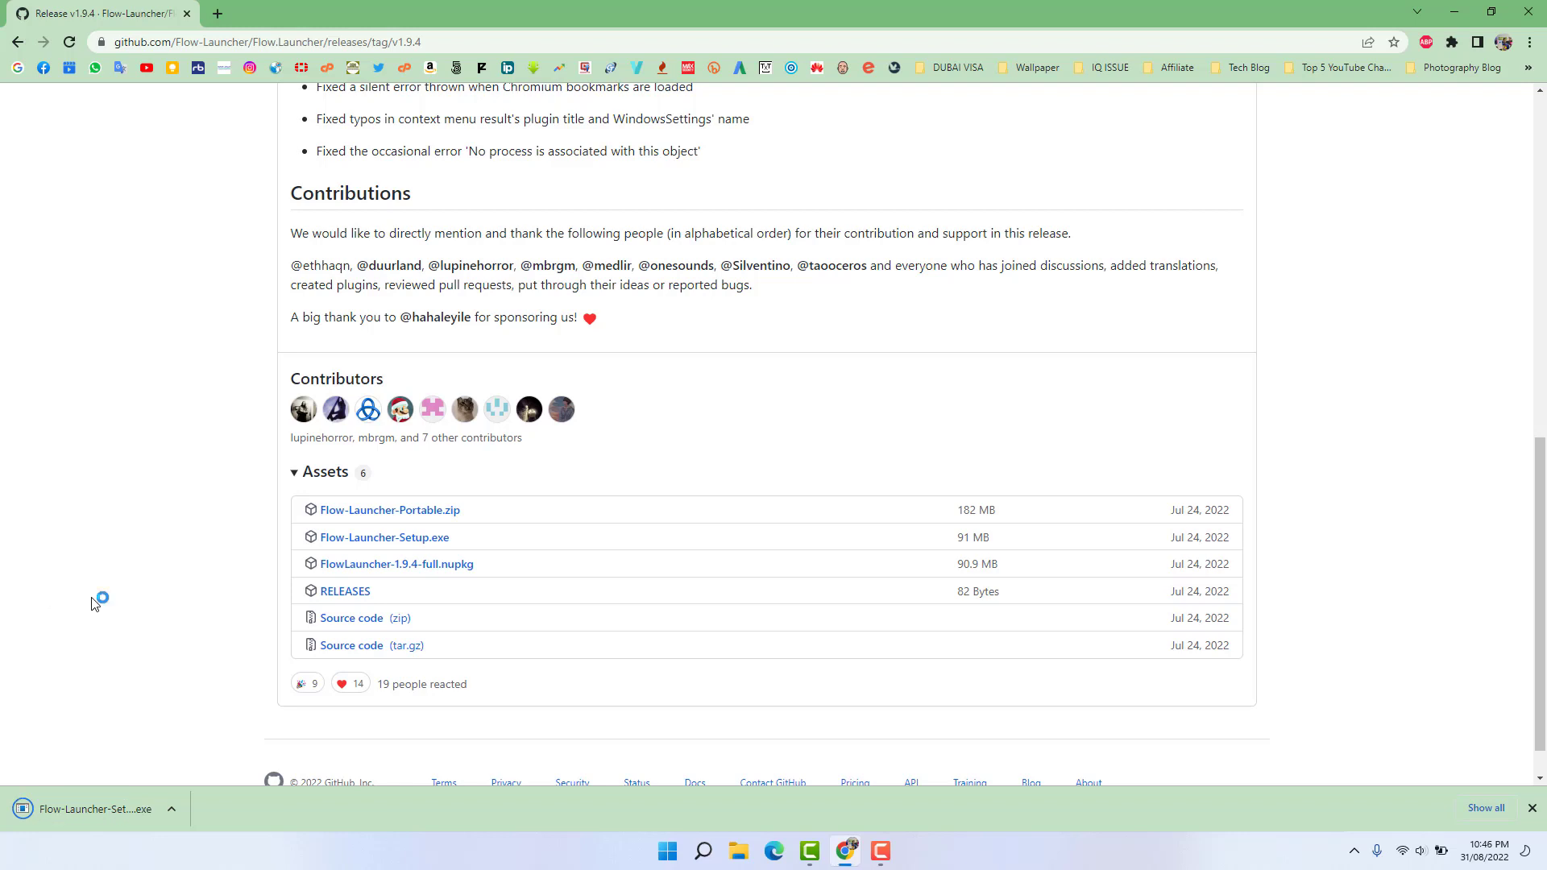
Run the downloaded Flow-Launcher-Setup.exe and minimise Chrome to the desktop.
click(80, 809)
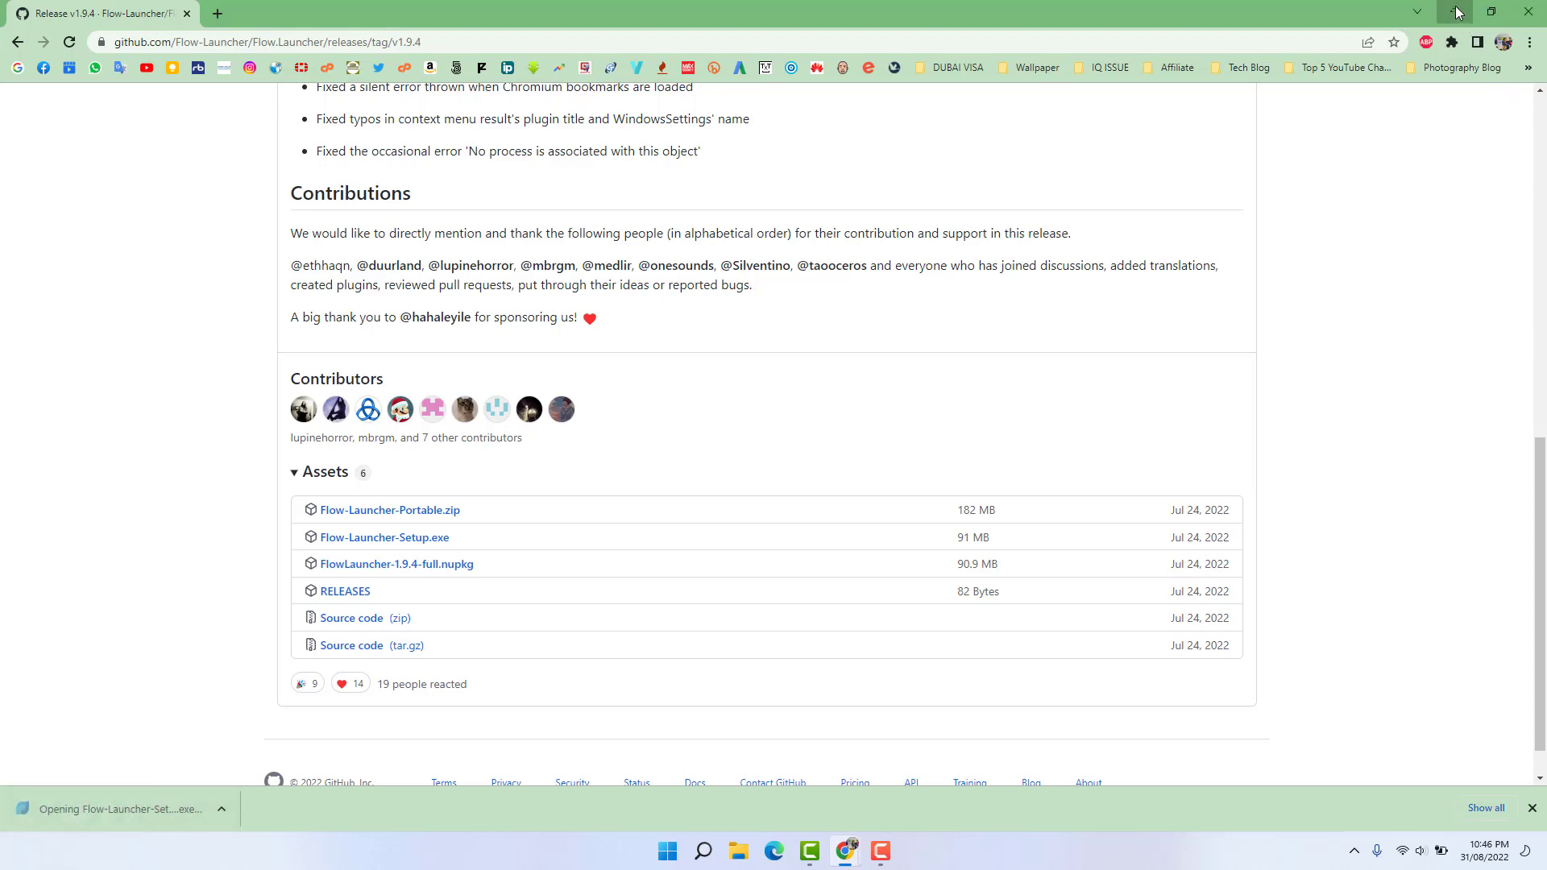
click(1454, 13)
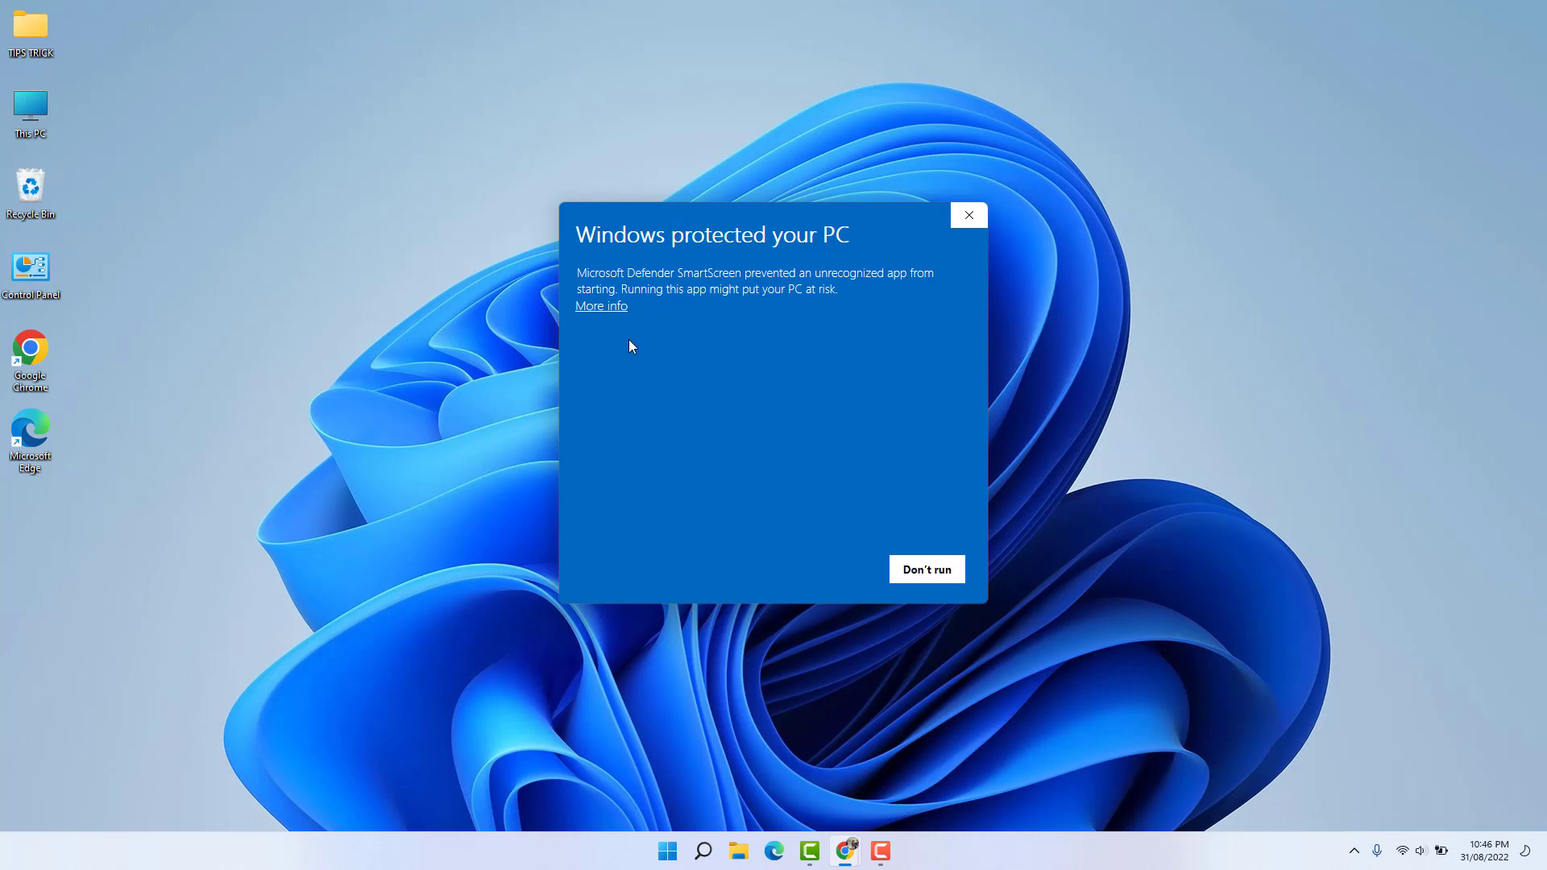
Let the unrecognized Flow Launcher setup run via SmartScreen's More info and Run anyway.
click(611, 307)
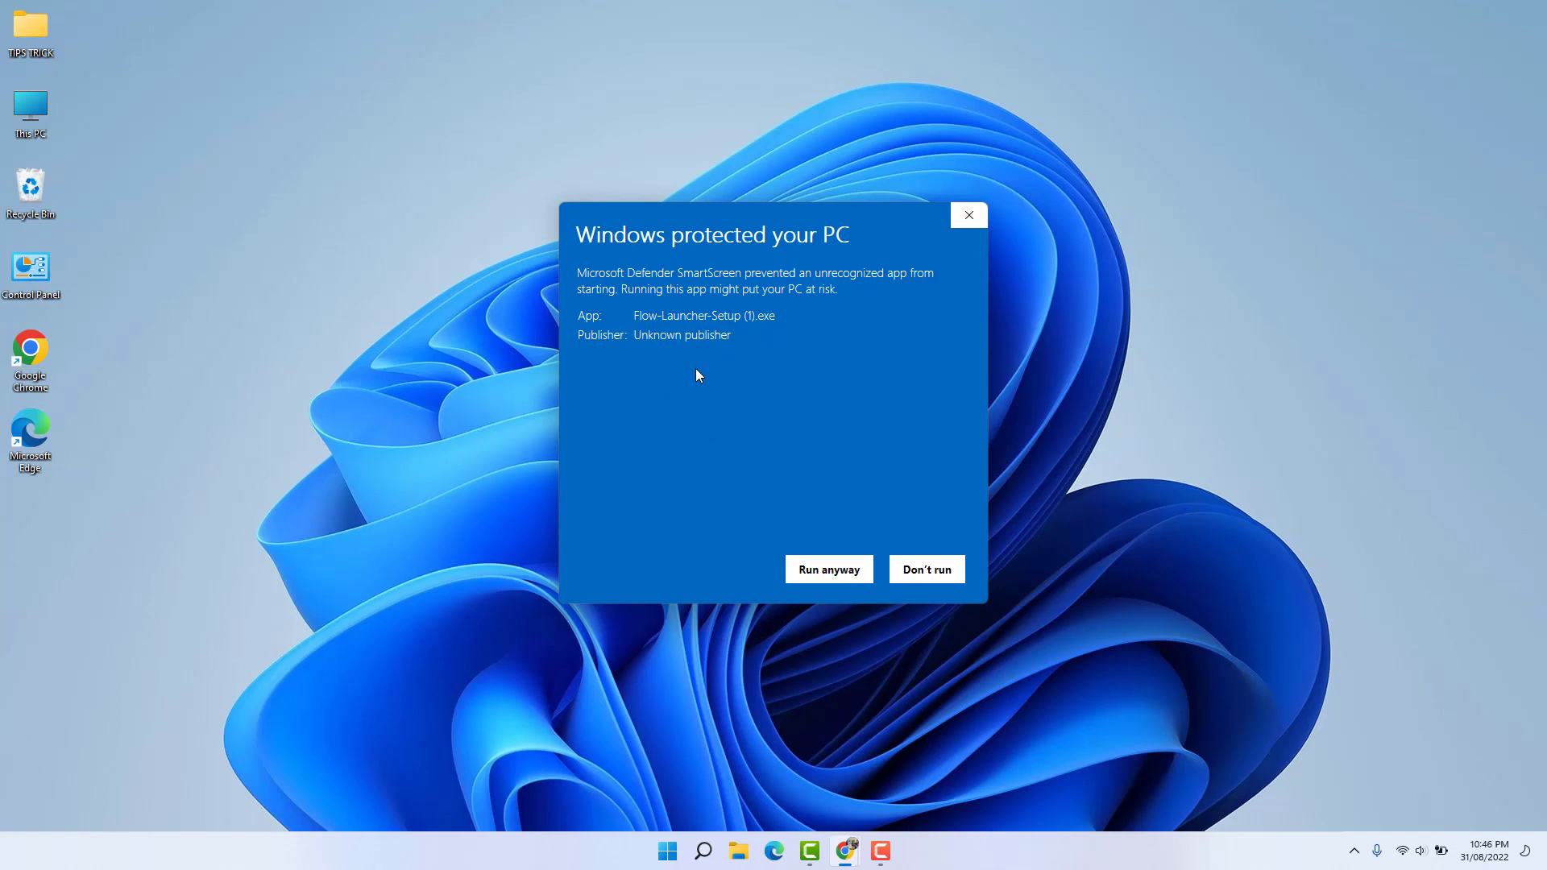
click(823, 570)
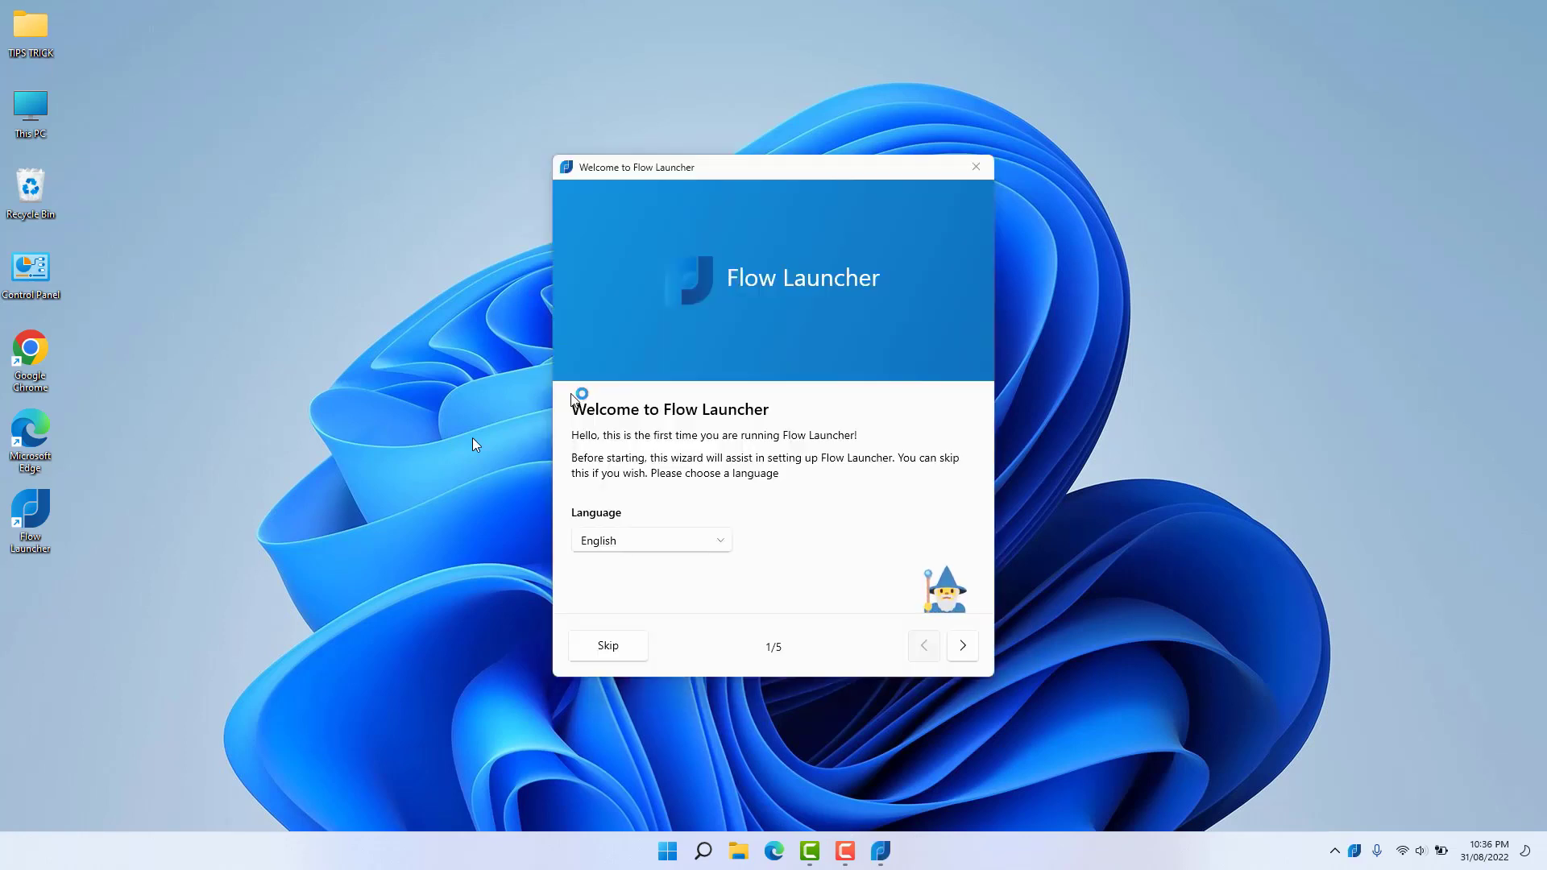
Keep English as the wizard language and advance to the hotkey page 2/5.
click(718, 541)
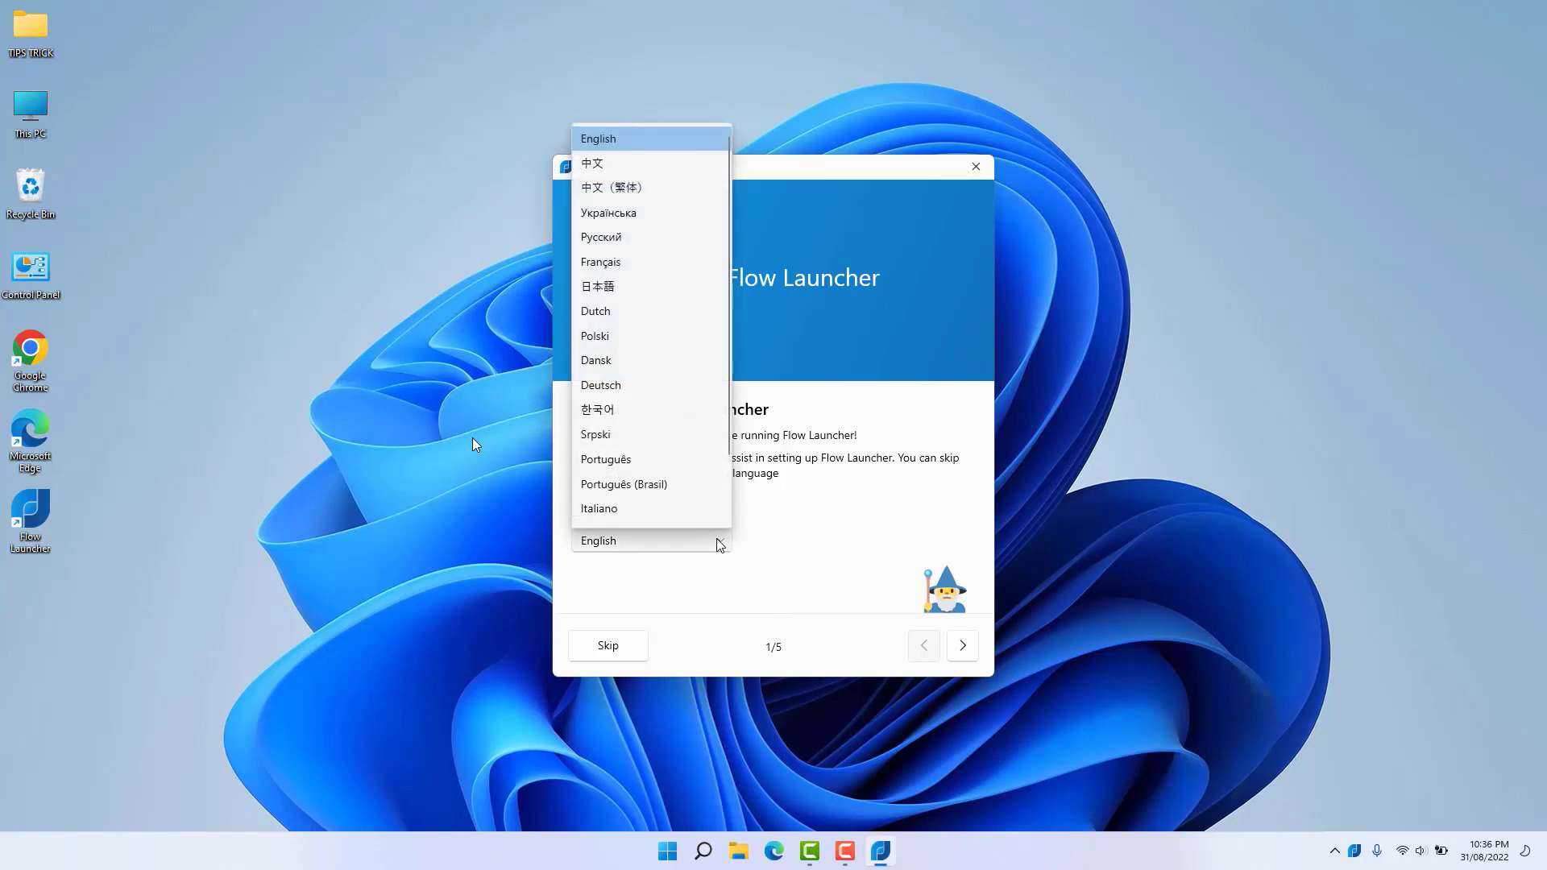
click(720, 544)
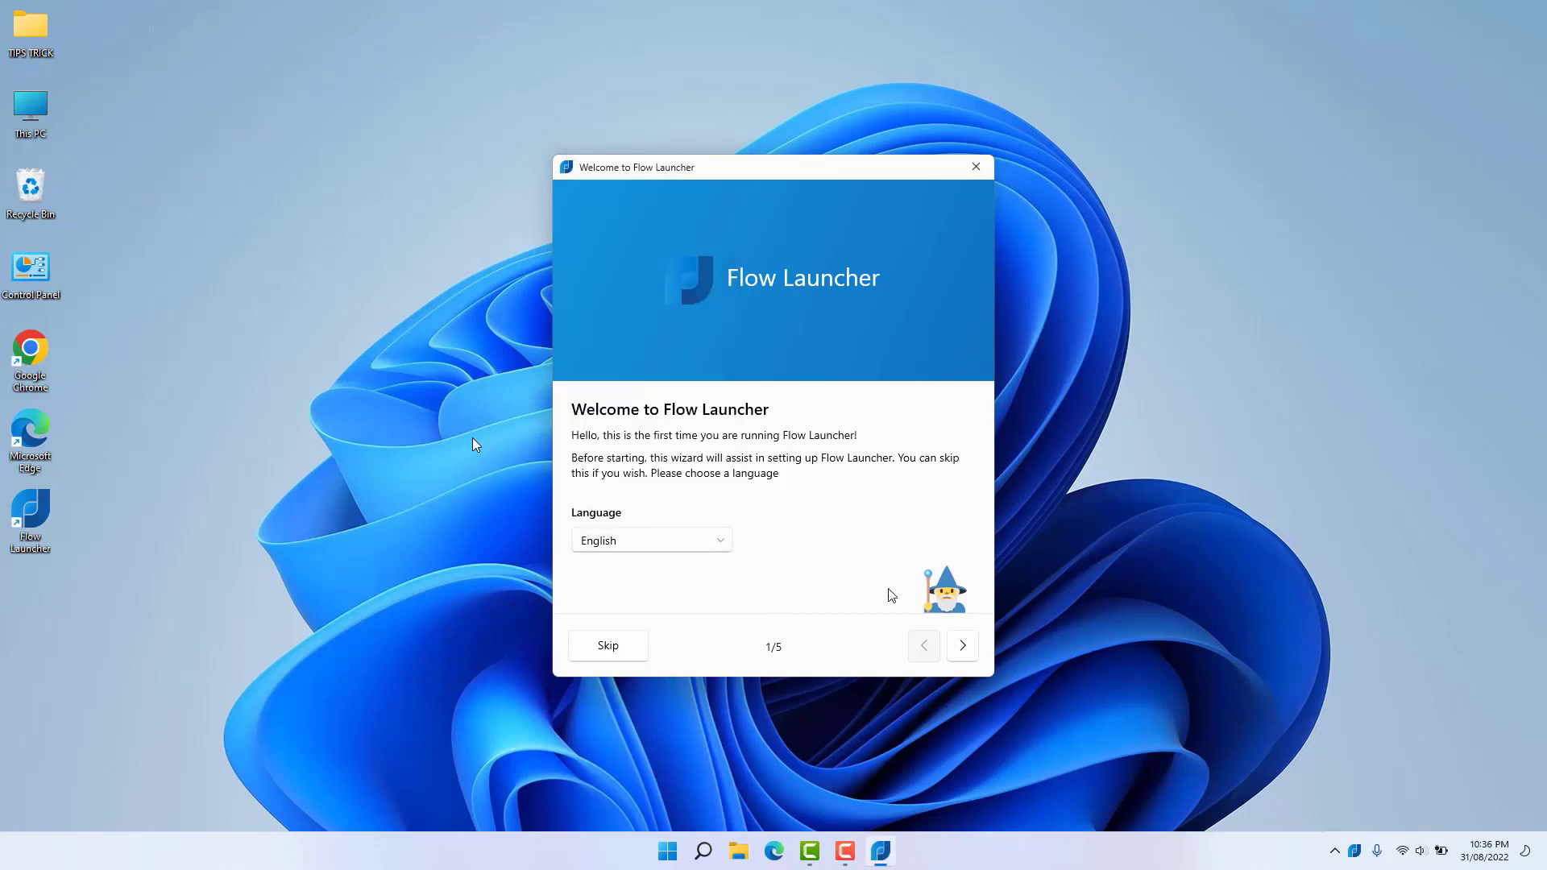
click(962, 651)
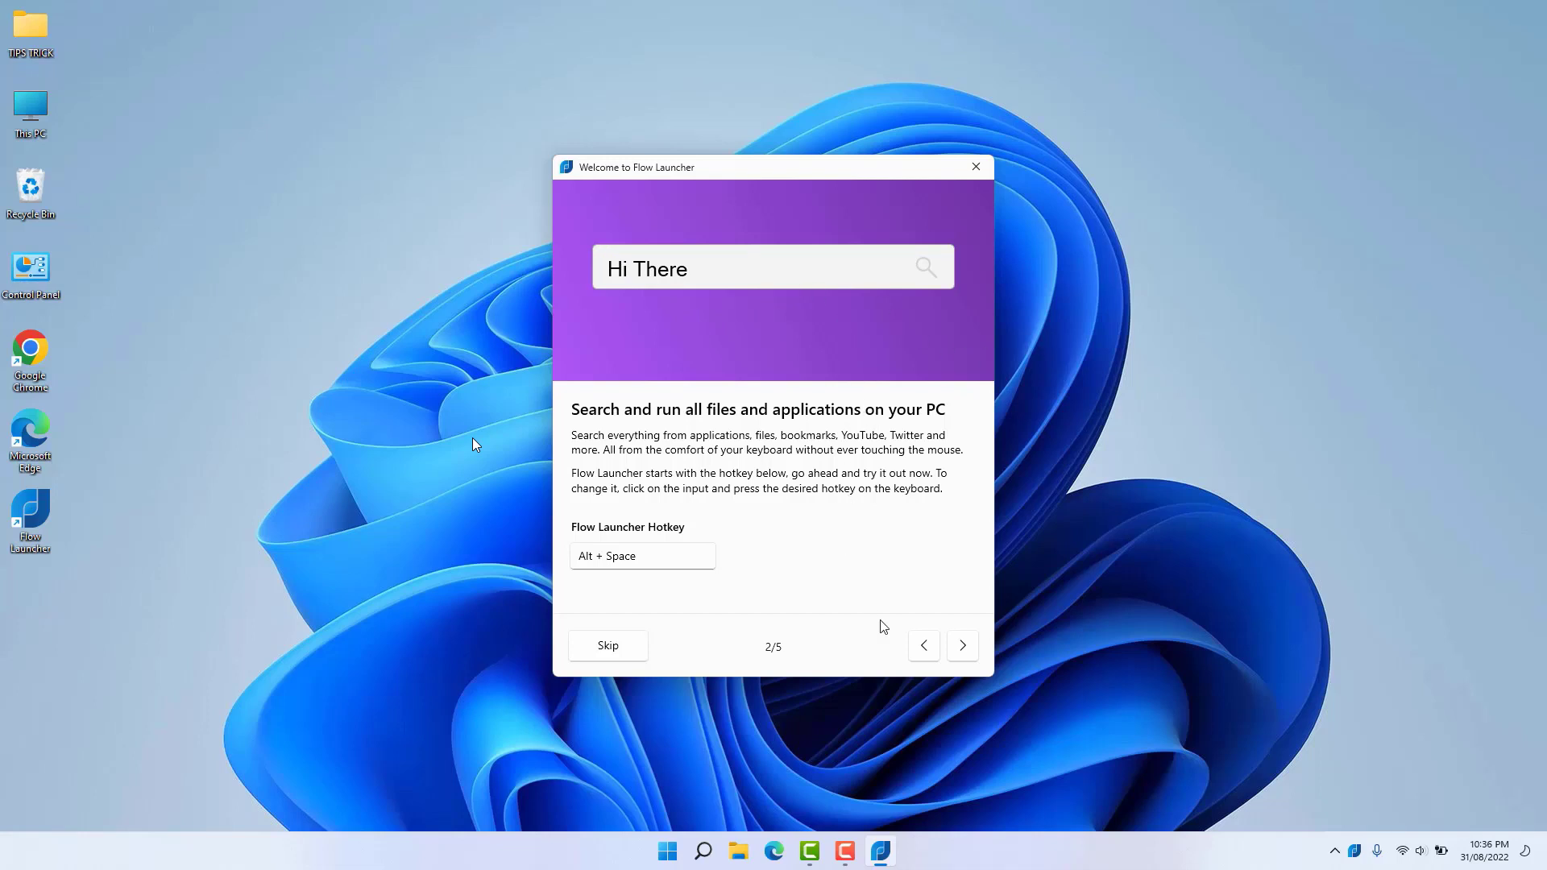
Advance through the wizard to page 5/5 and enable Start Flow Launcher on system startup.
click(963, 646)
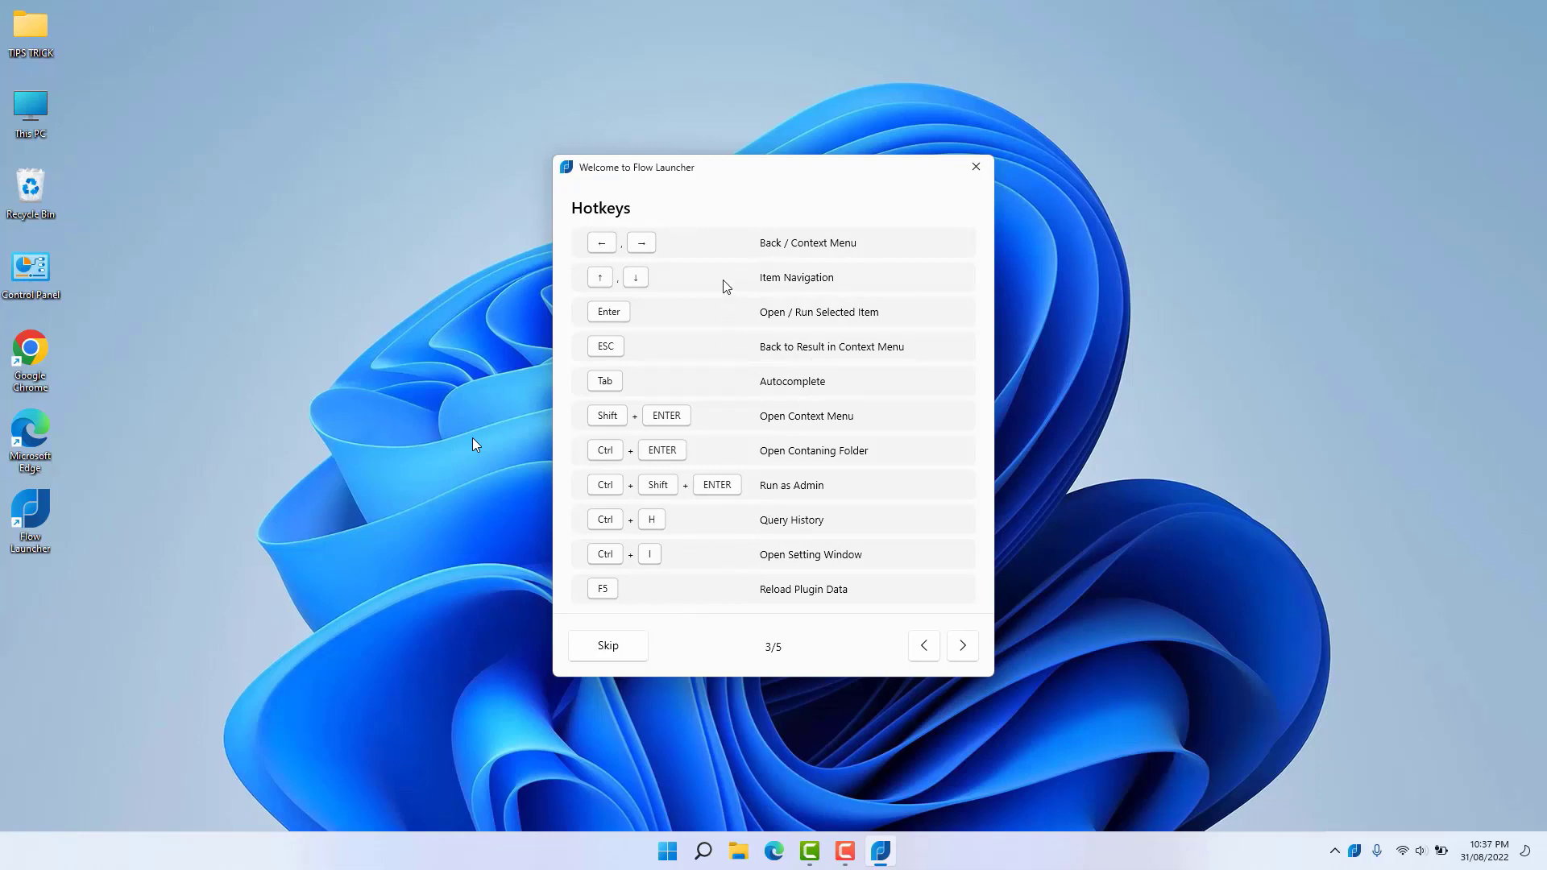
click(962, 646)
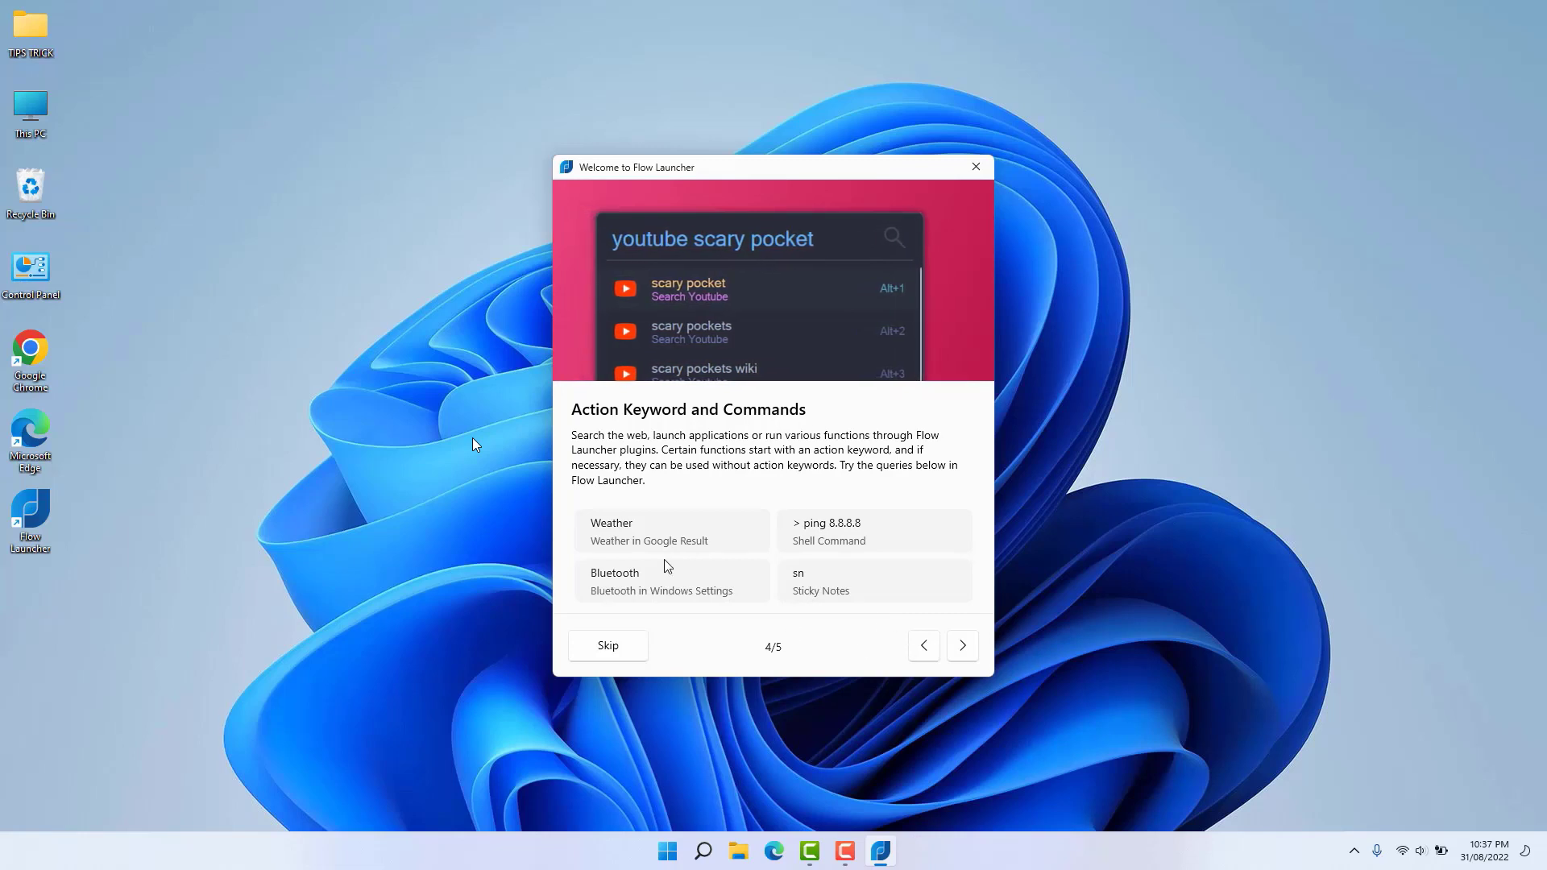
click(962, 645)
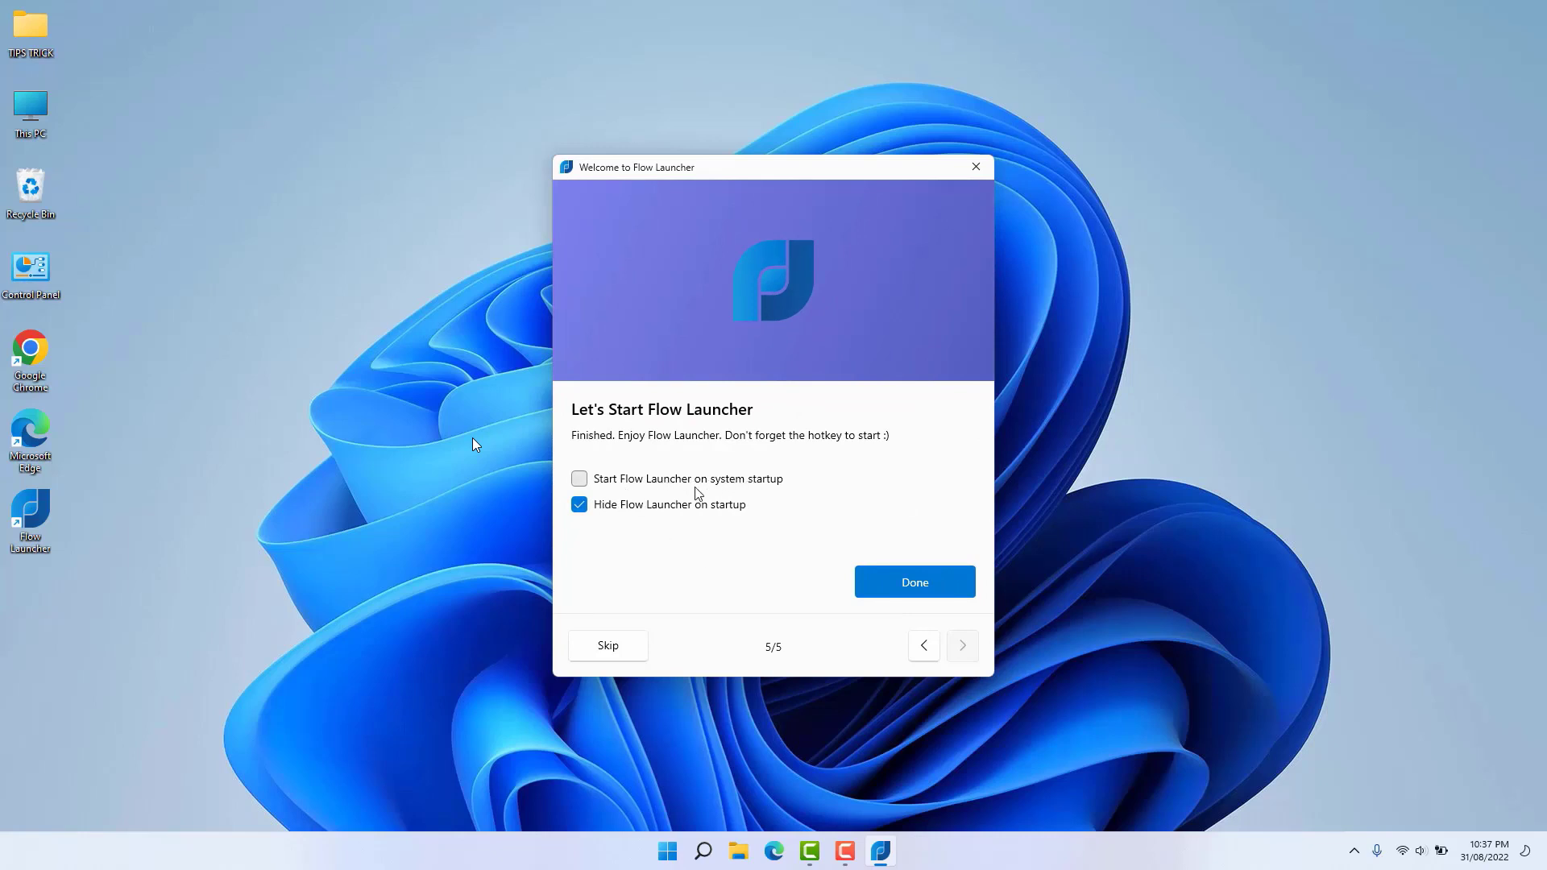
click(582, 482)
Close the wizard with Done, then summon Flow Launcher with Alt+Space and search 'blu'.
click(914, 582)
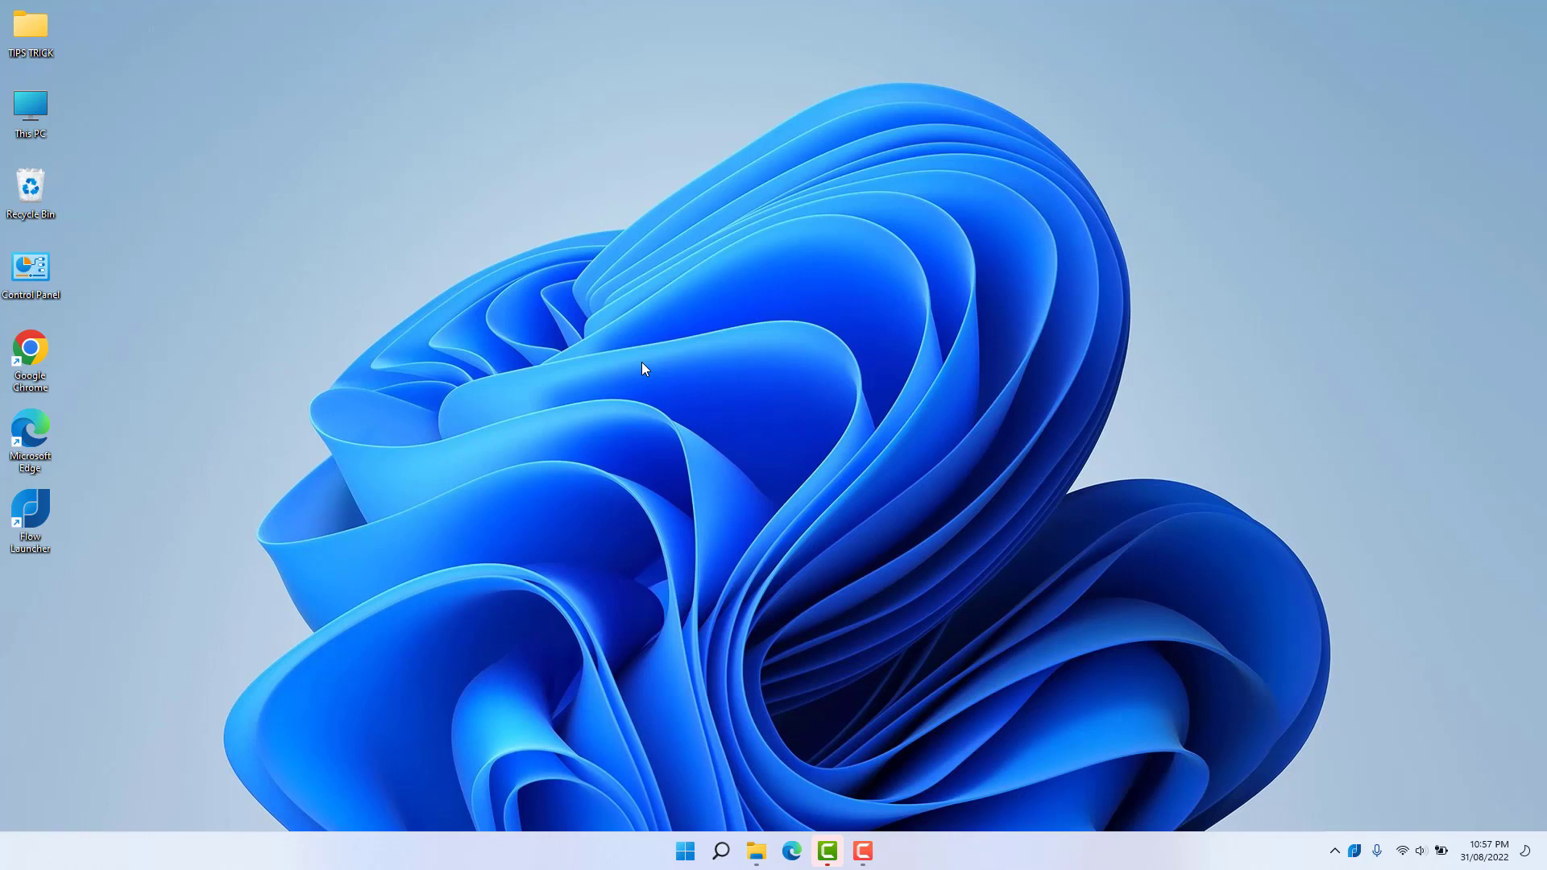
key(alt+space)
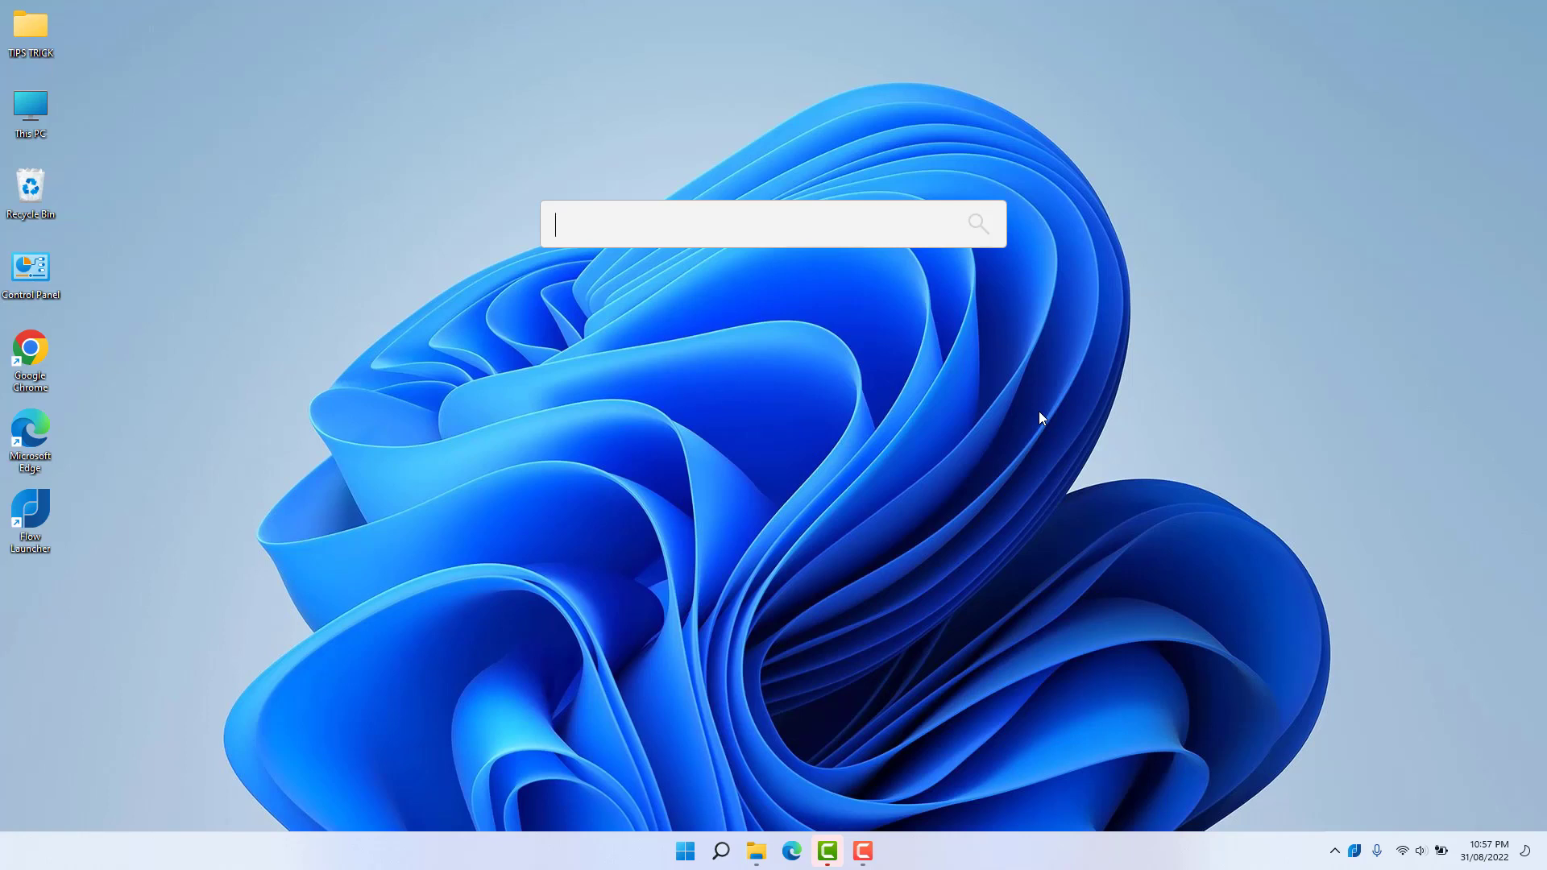
text(blu)
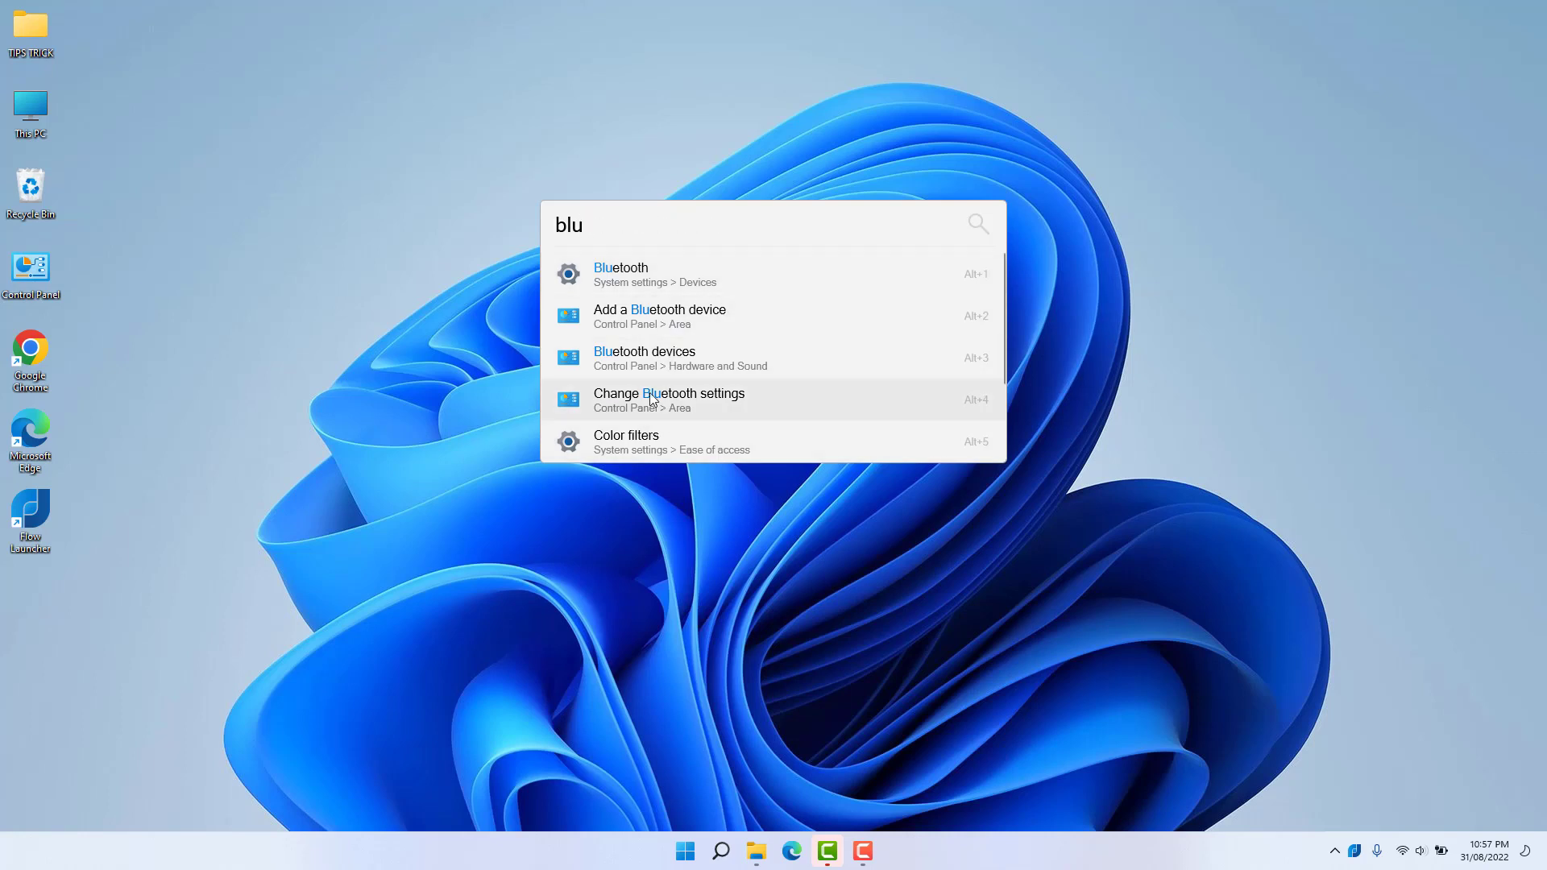
Open Bluetooth & devices > Devices from the Bluetooth result, then close Settings.
click(626, 276)
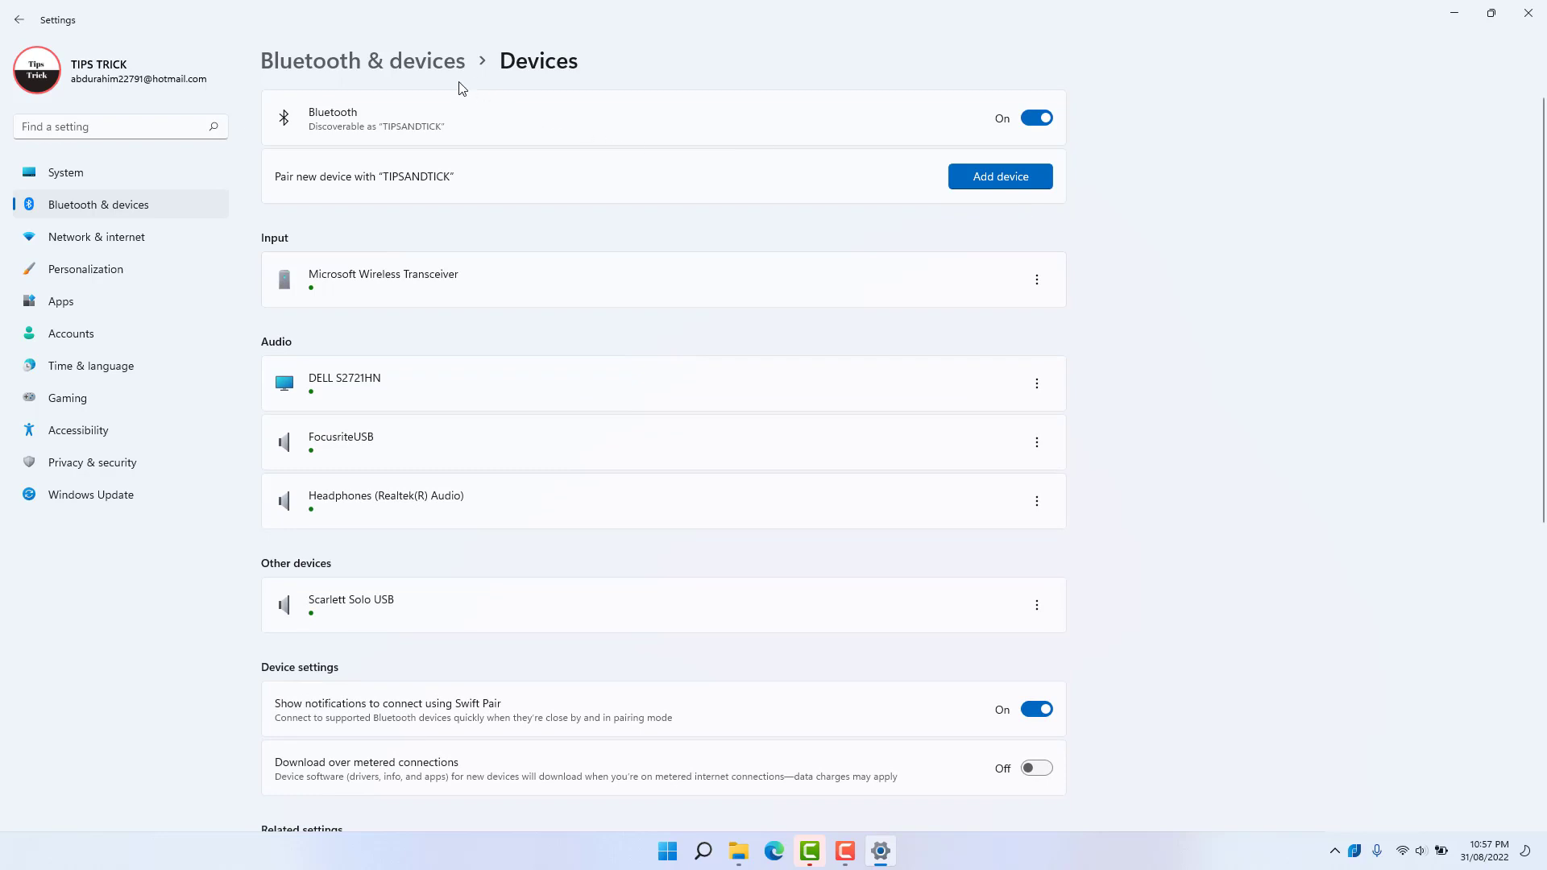
click(1528, 13)
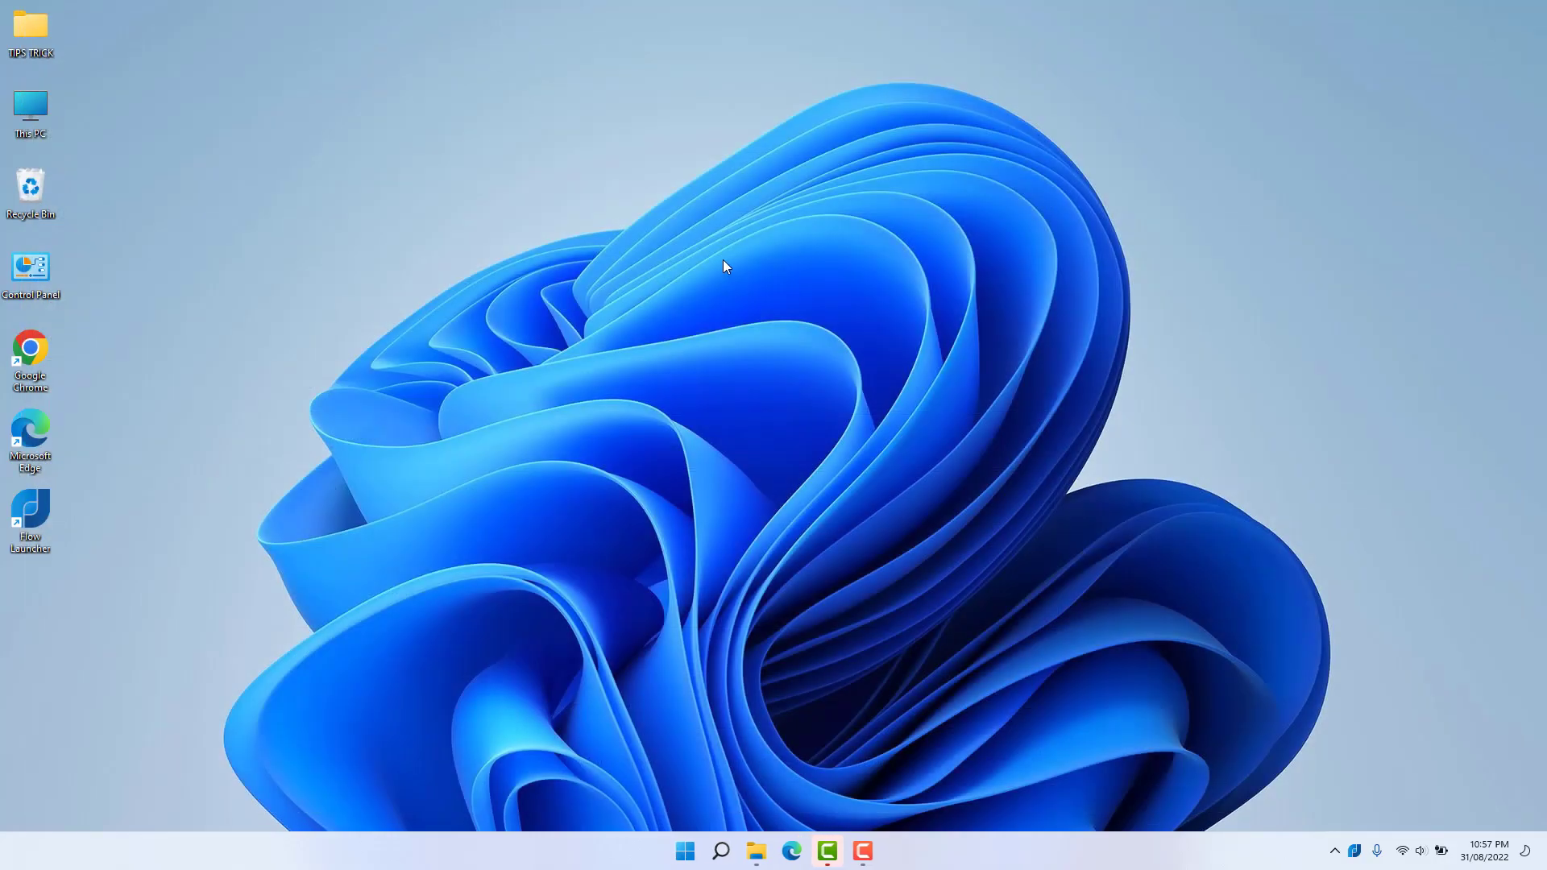
Reopen Flow Launcher and build the query 'youtube tips and trick' for a YouTube search.
key(alt+space)
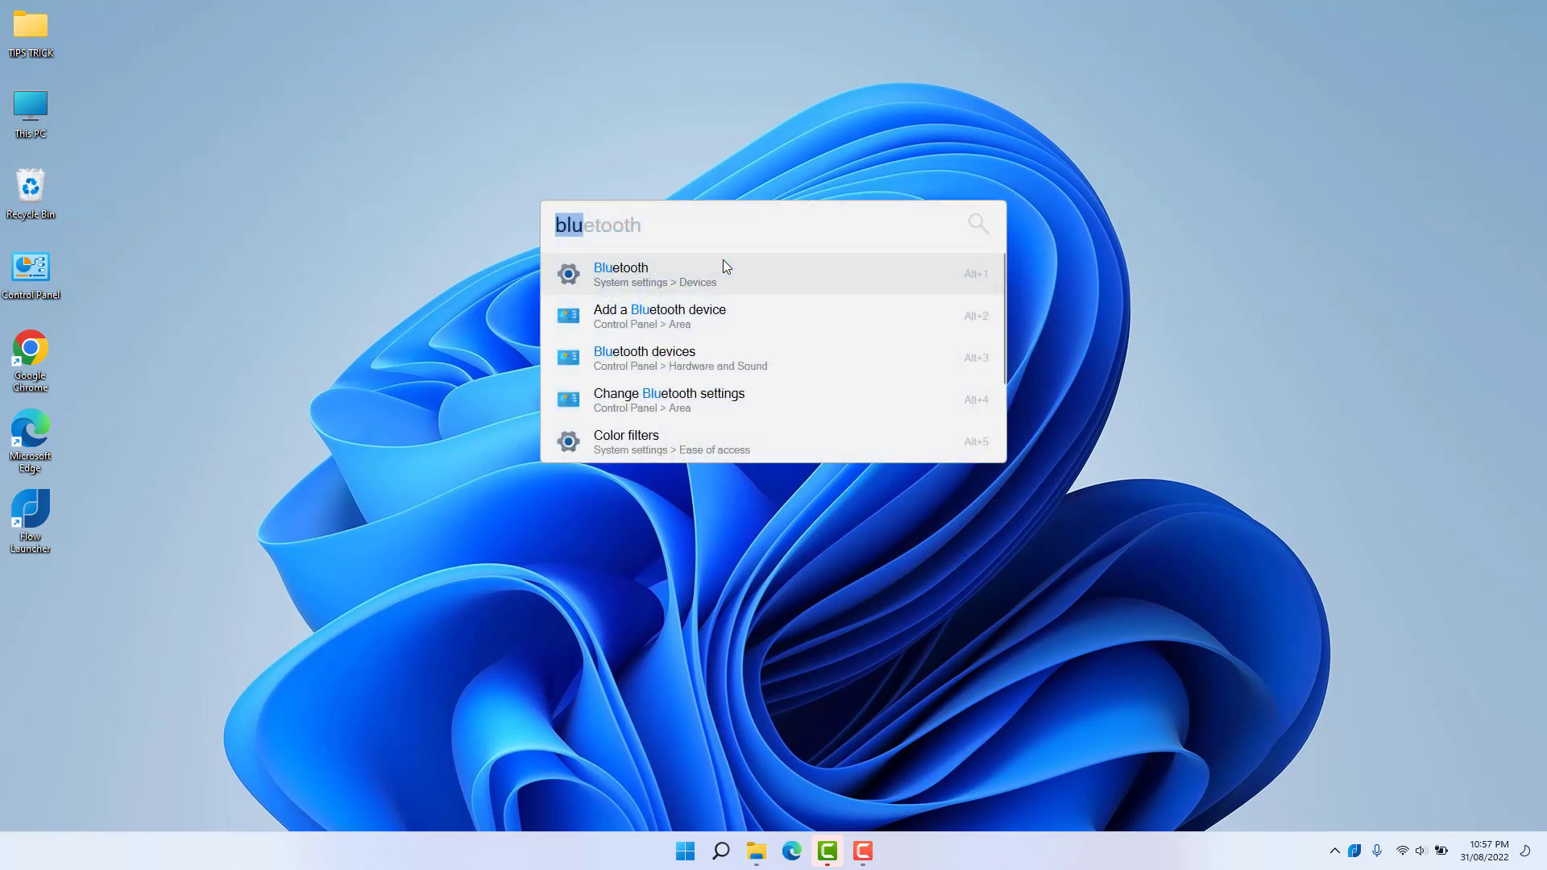
key(BackSpace)
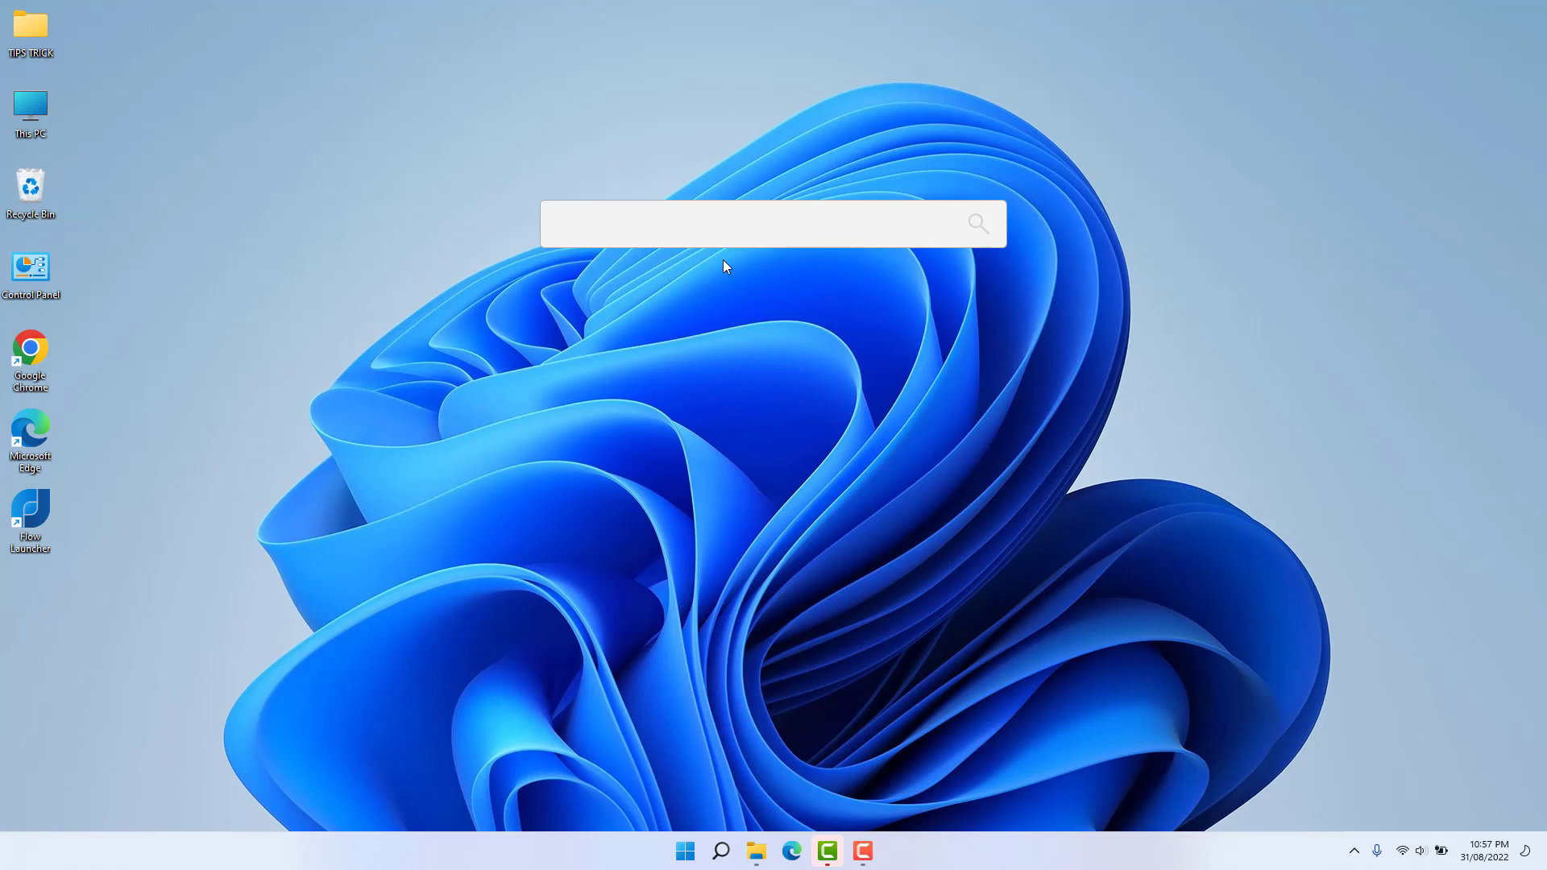
text(youtube)
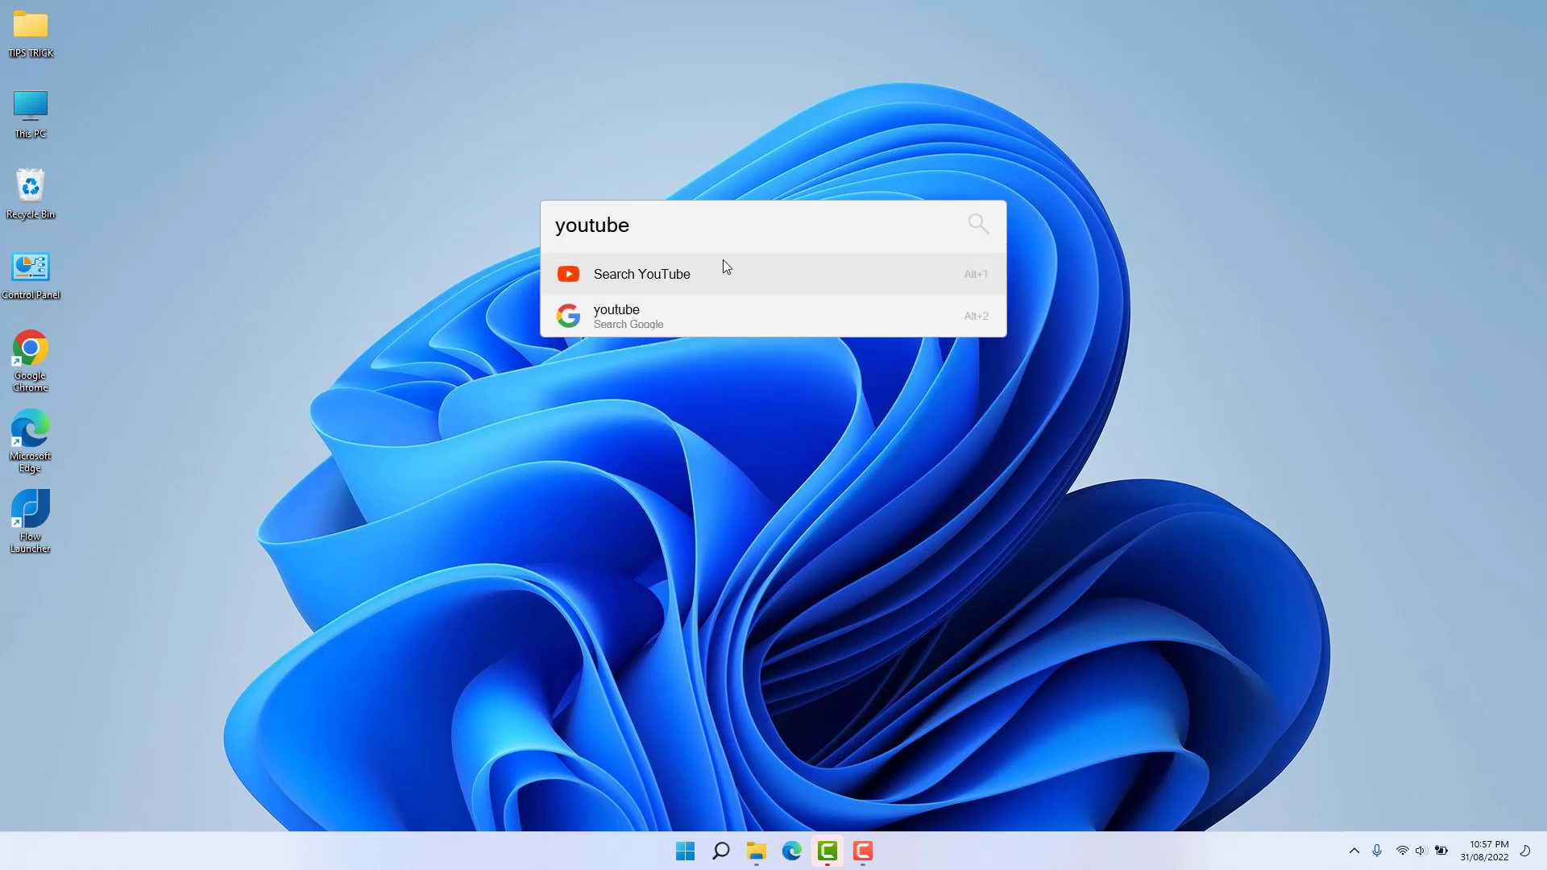
click(659, 272)
click(656, 220)
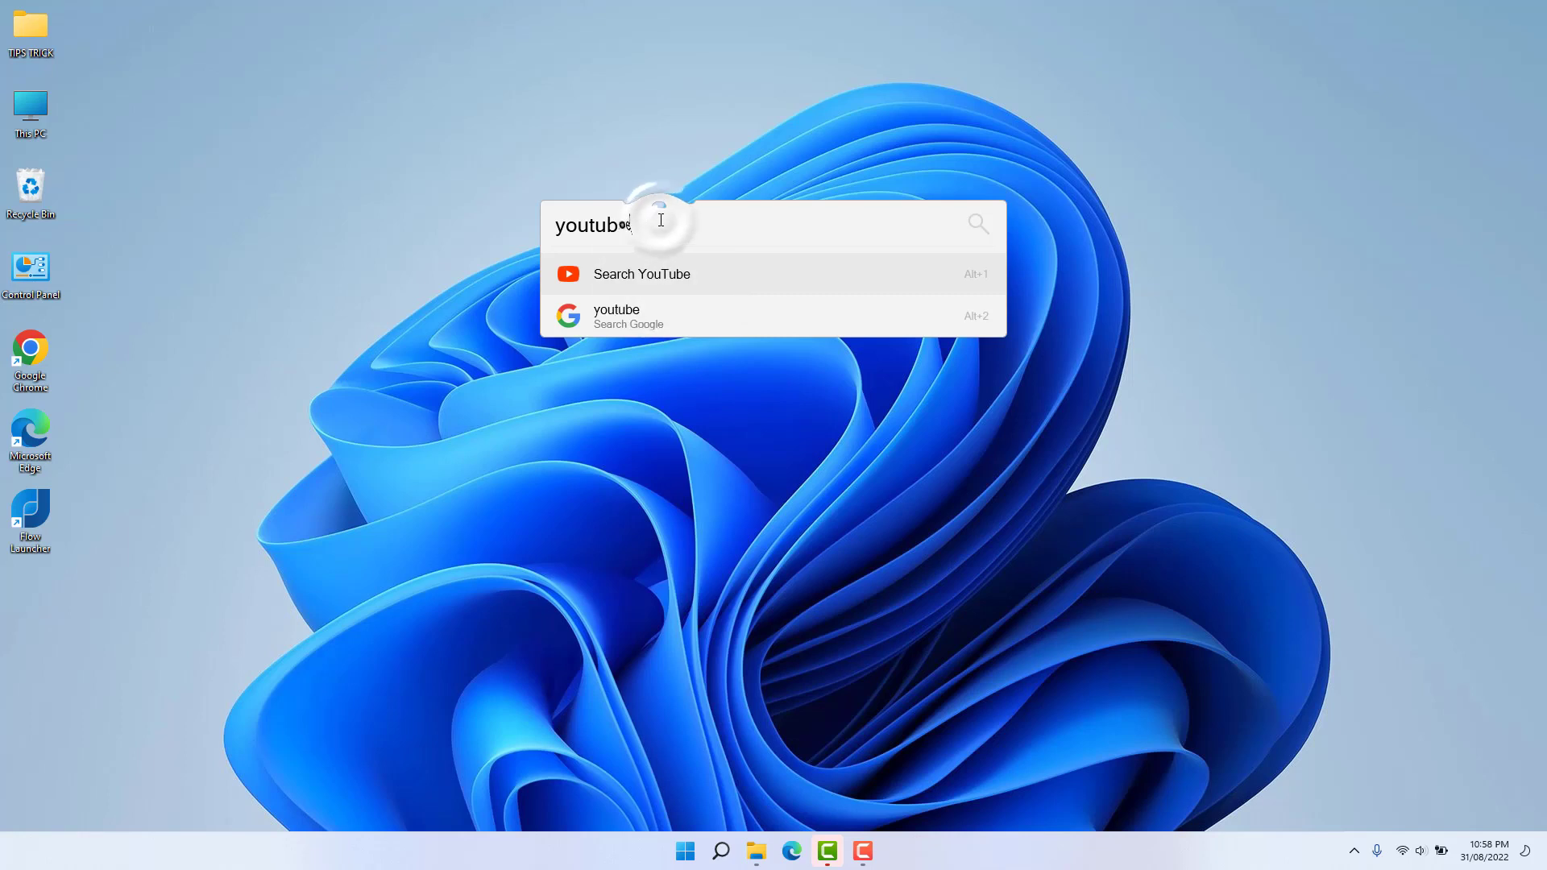
text(tip)
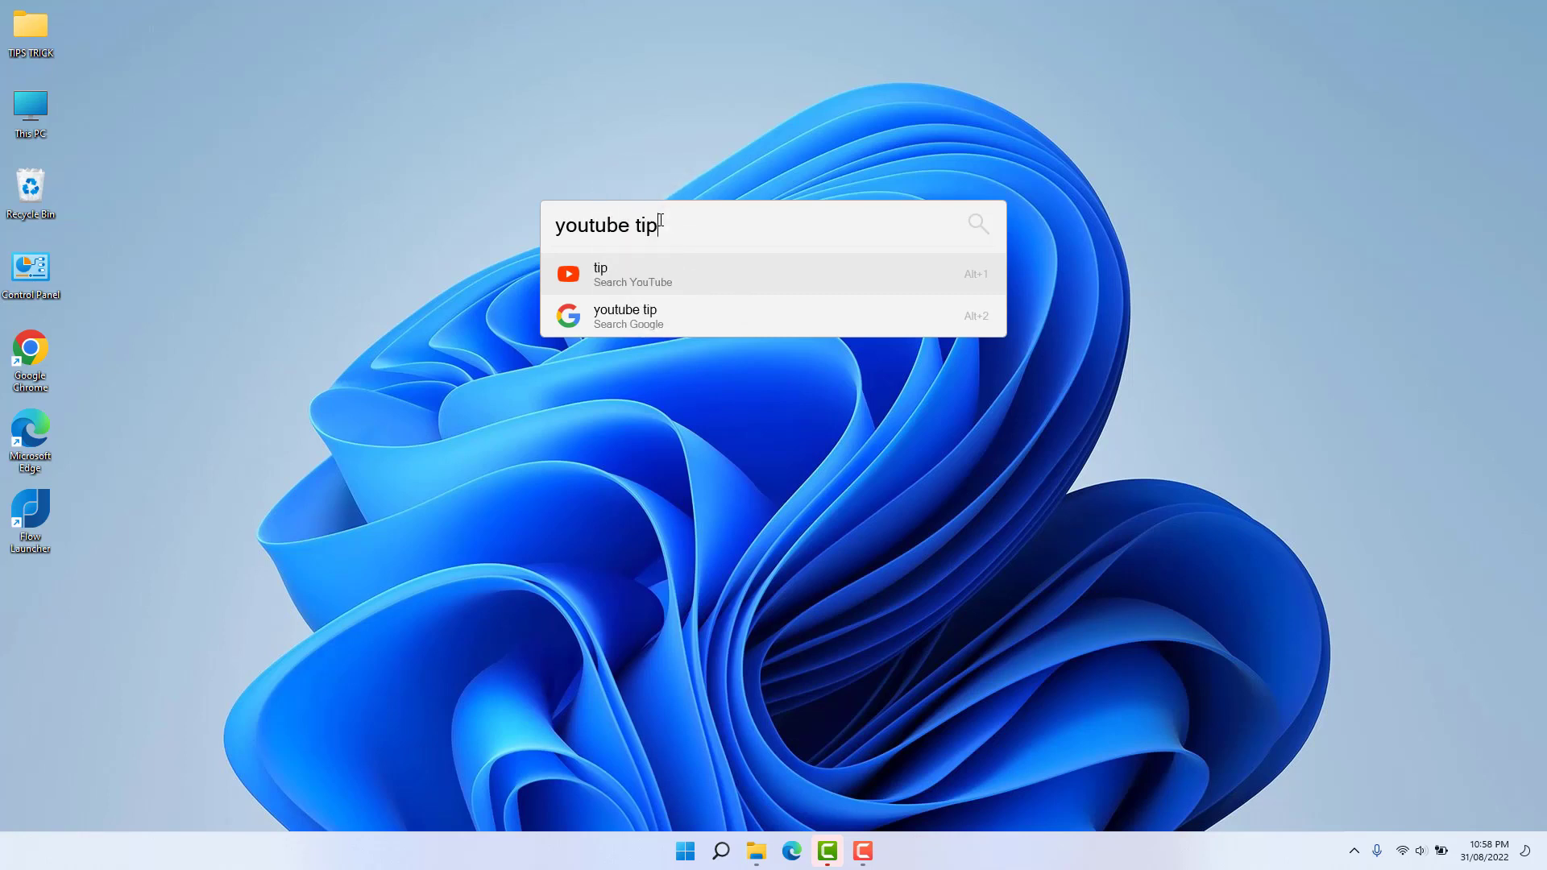
text(s and trick)
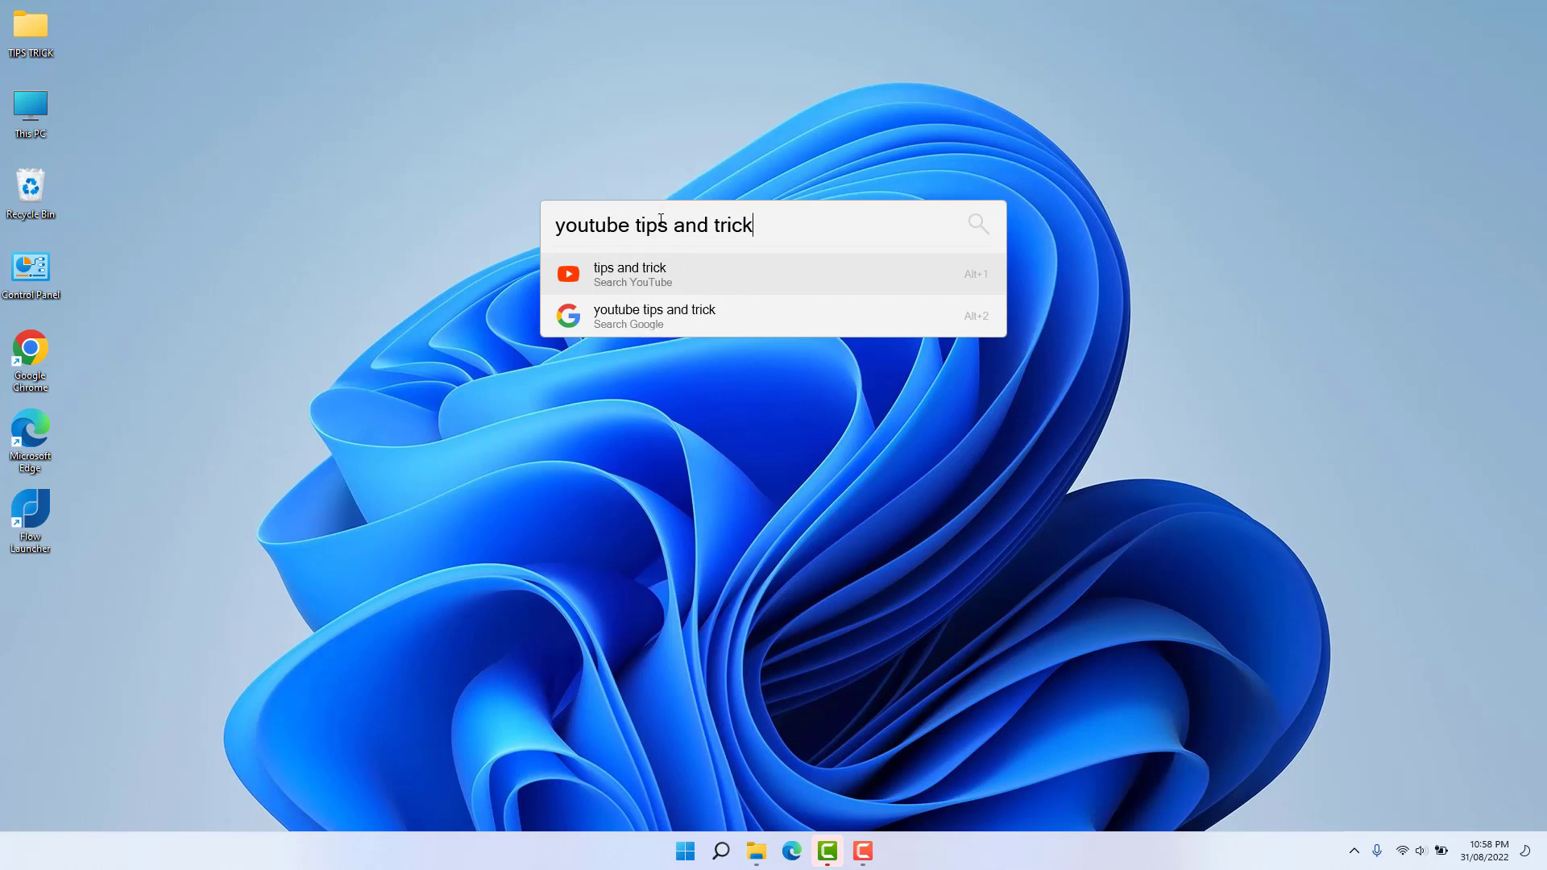
Run the YouTube search for 'tips and trick', scroll the results, then minimize the browser.
key(Return)
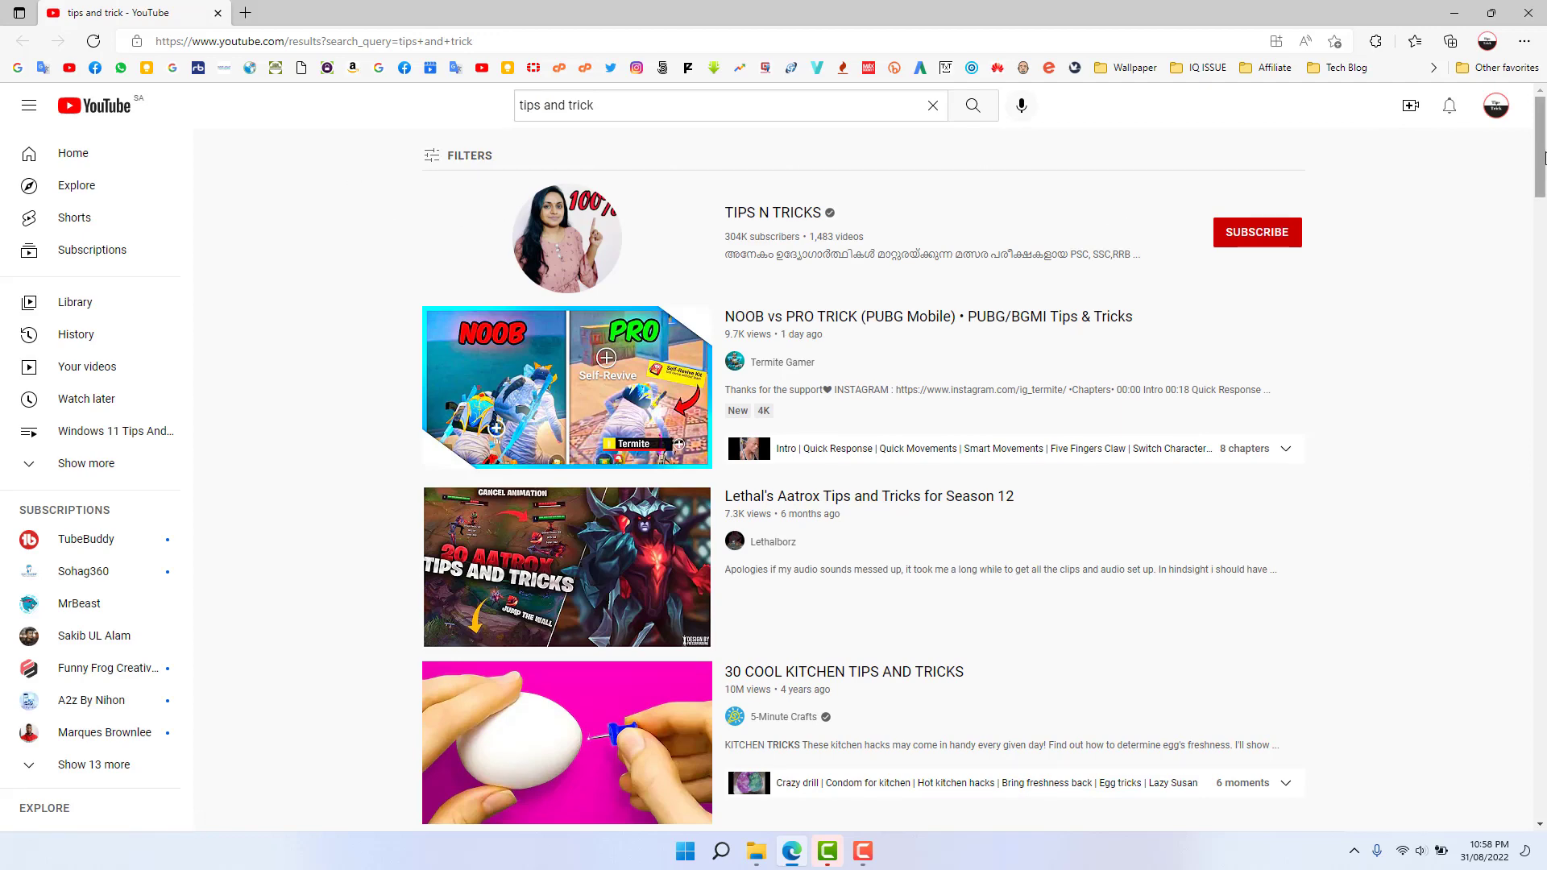
drag(1545, 157, 1545, 243)
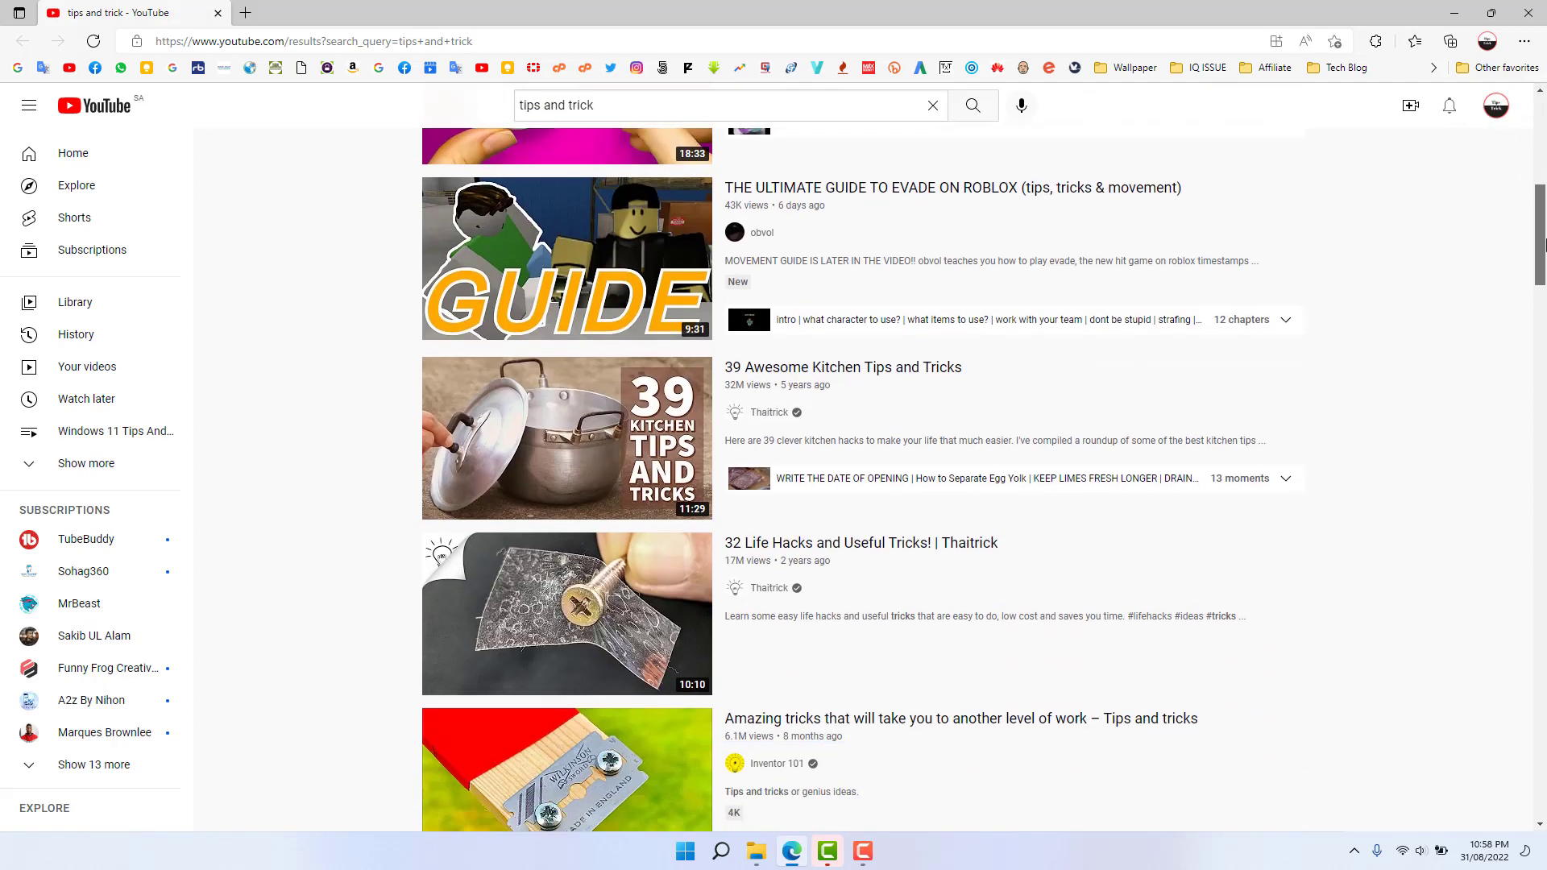
click(1528, 16)
double_click(37, 124)
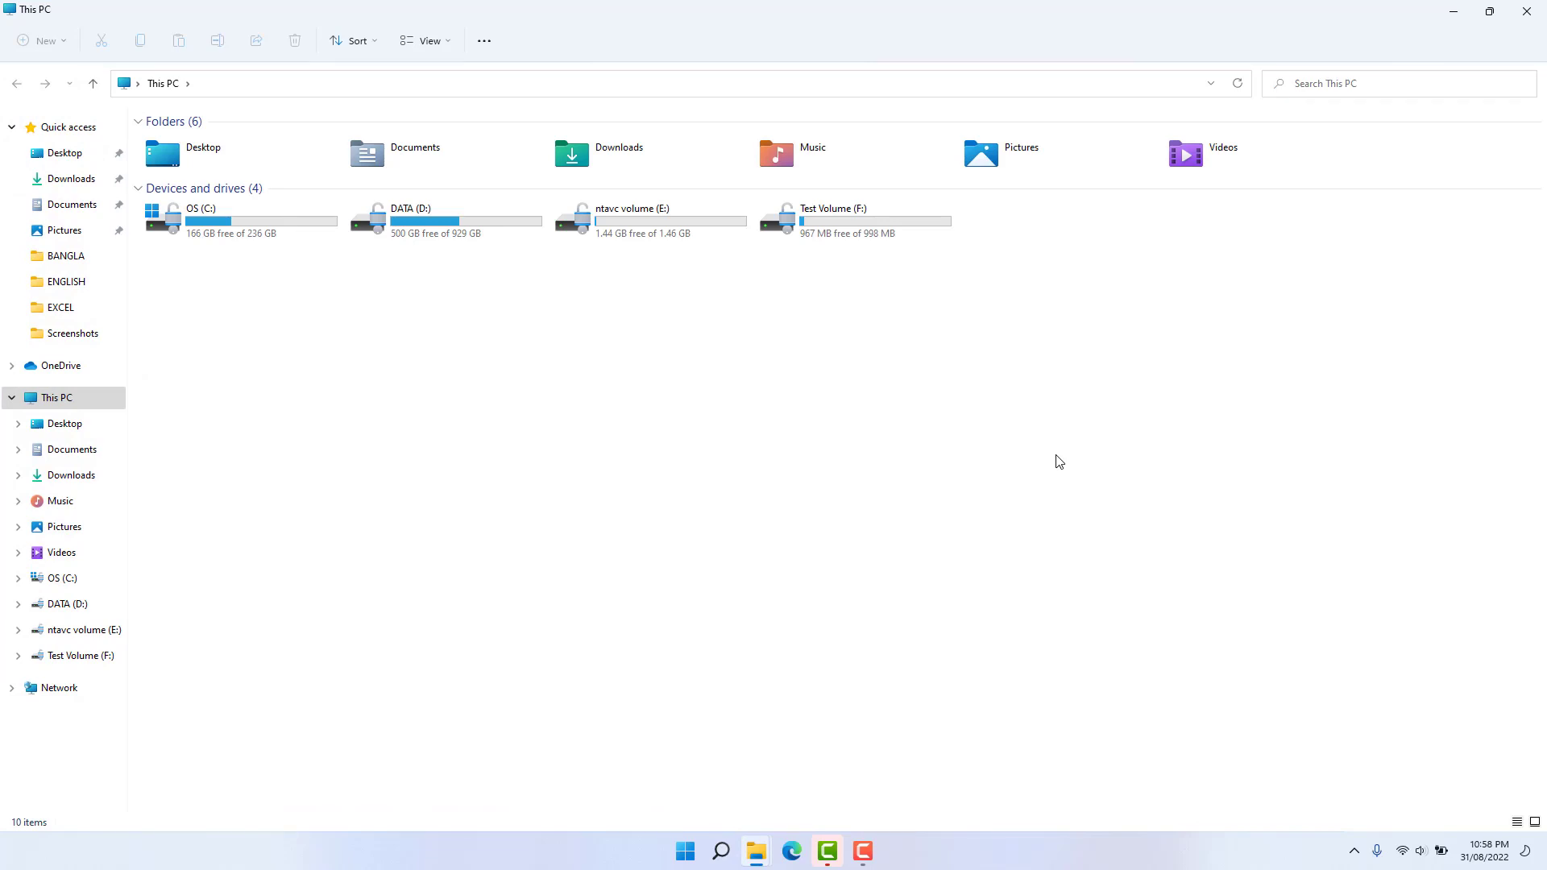
key(alt+space)
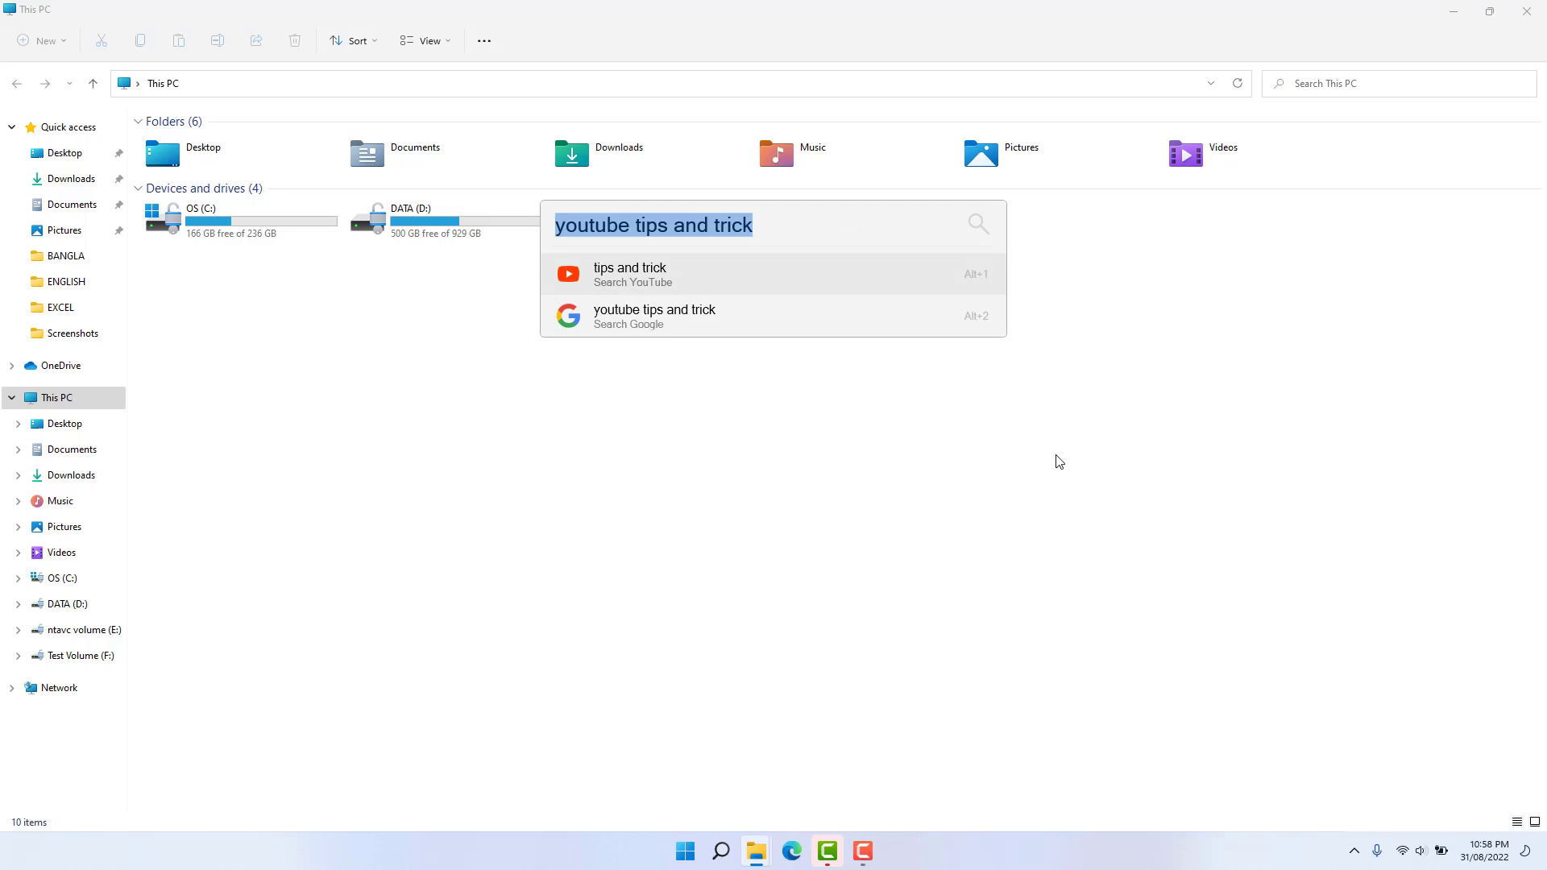
key(BackSpace)
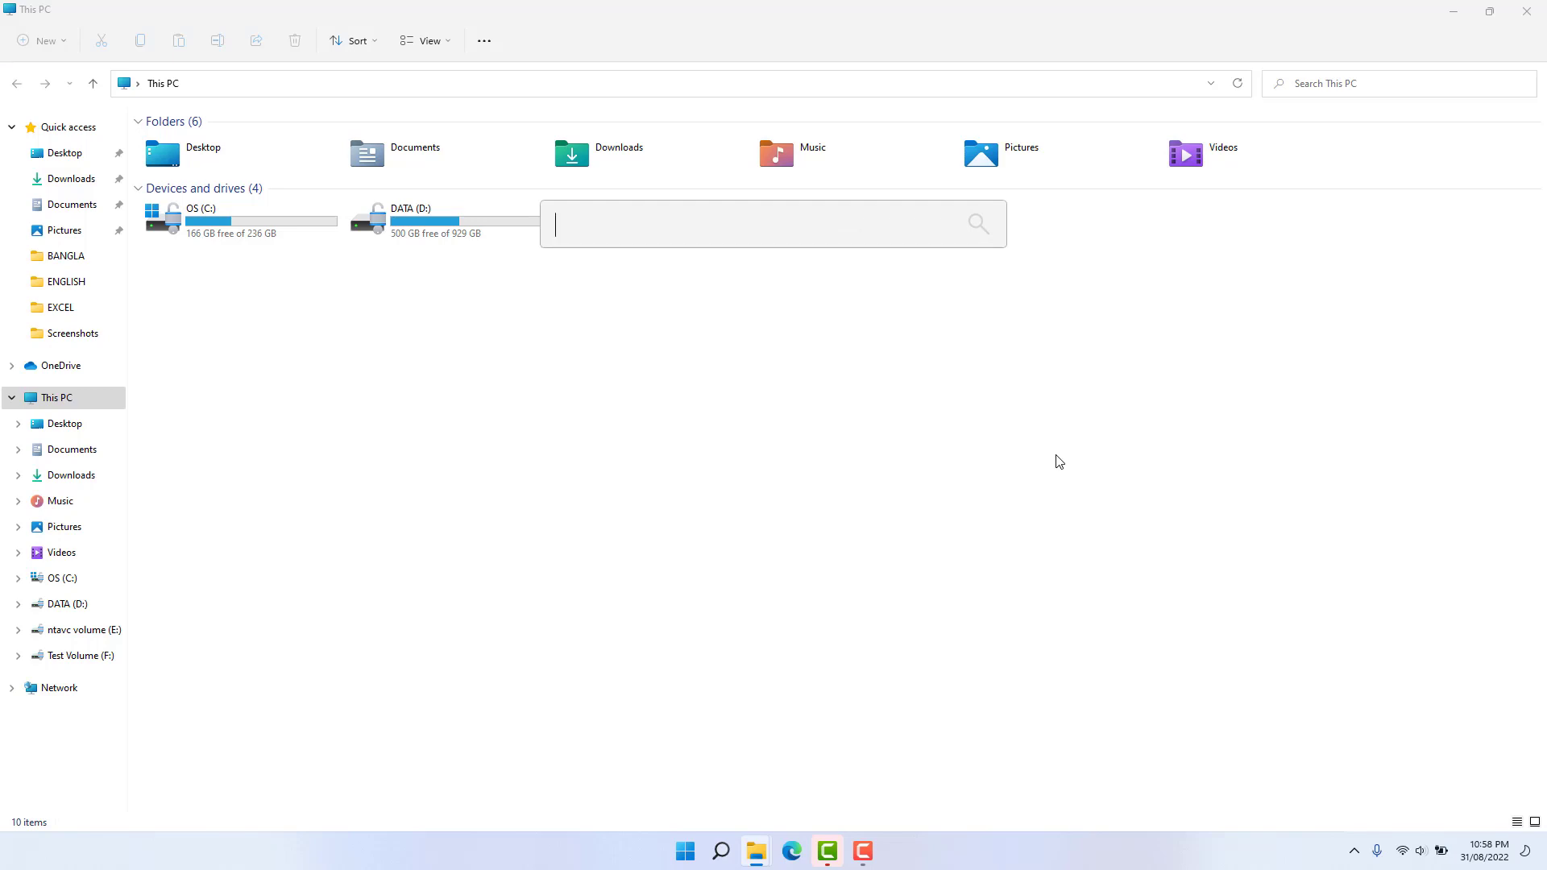
text(contrl)
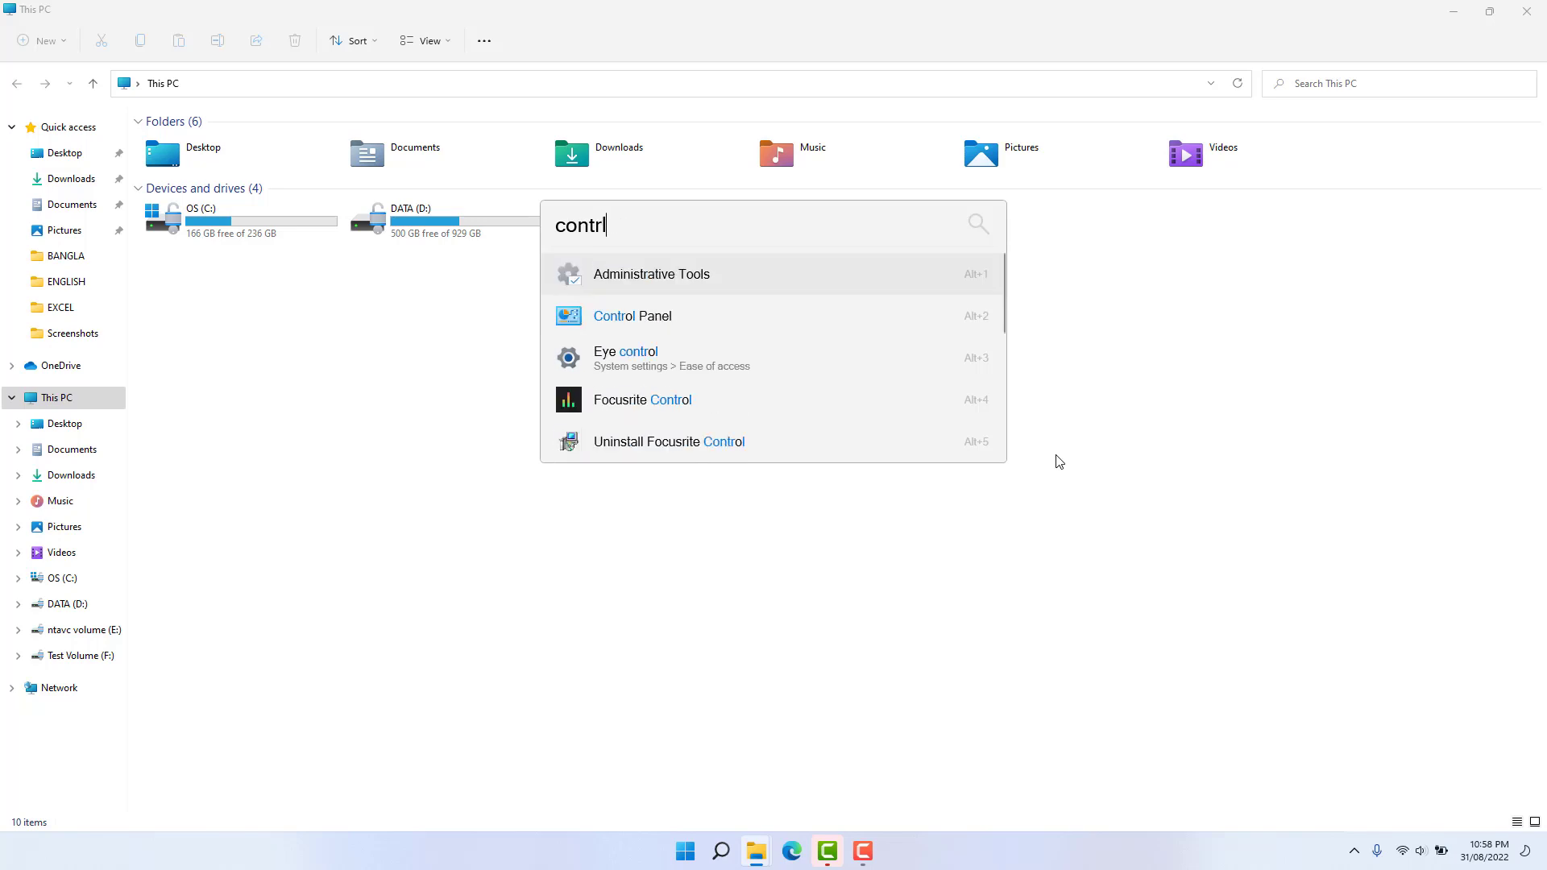
click(674, 320)
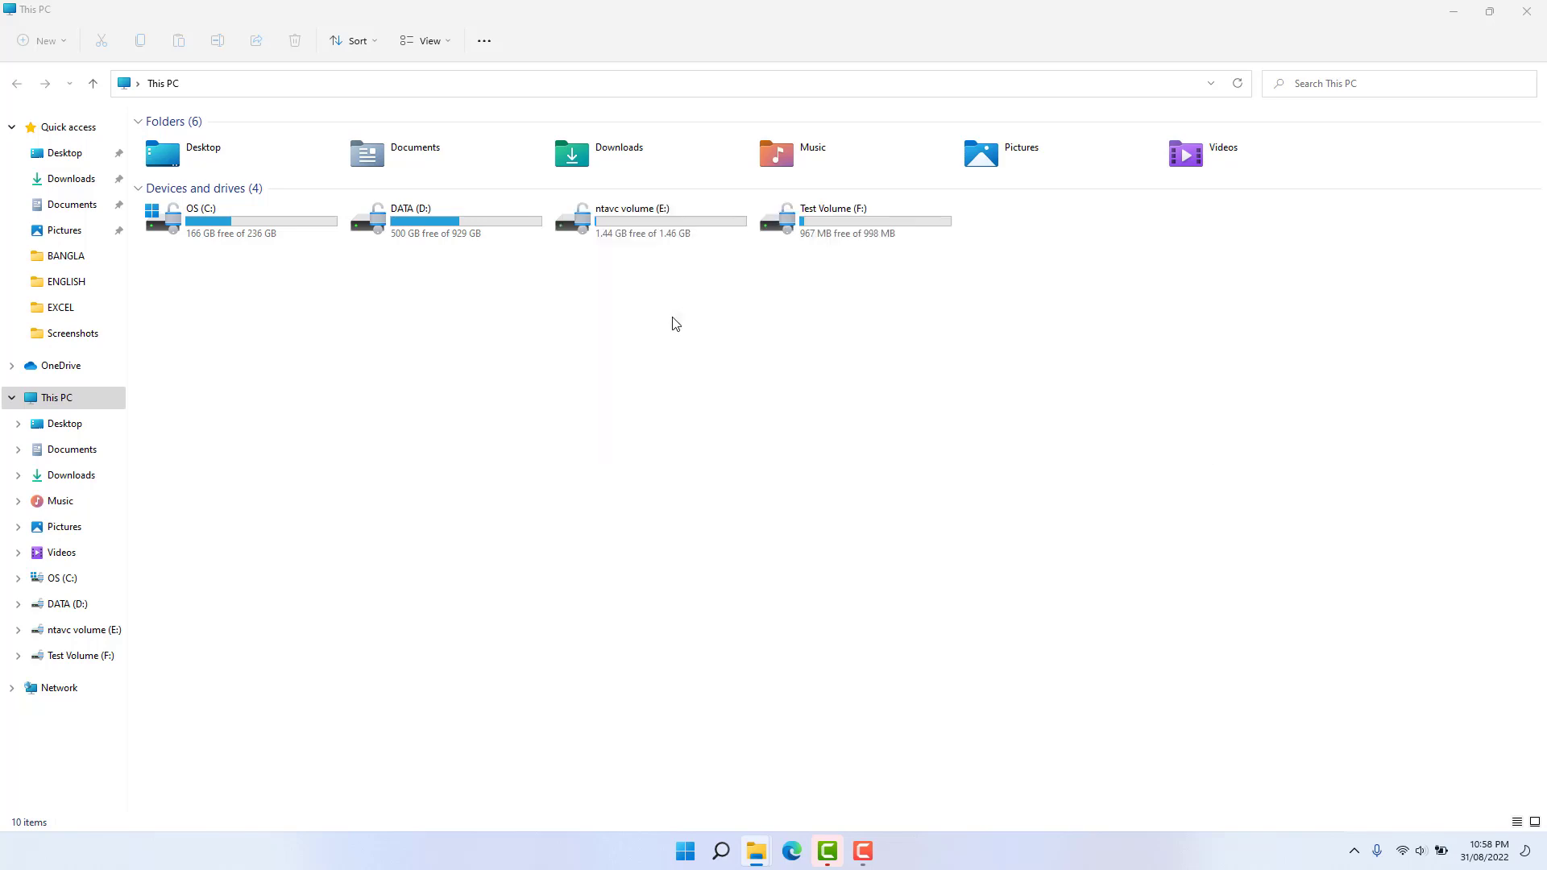
click(1525, 14)
click(1018, 157)
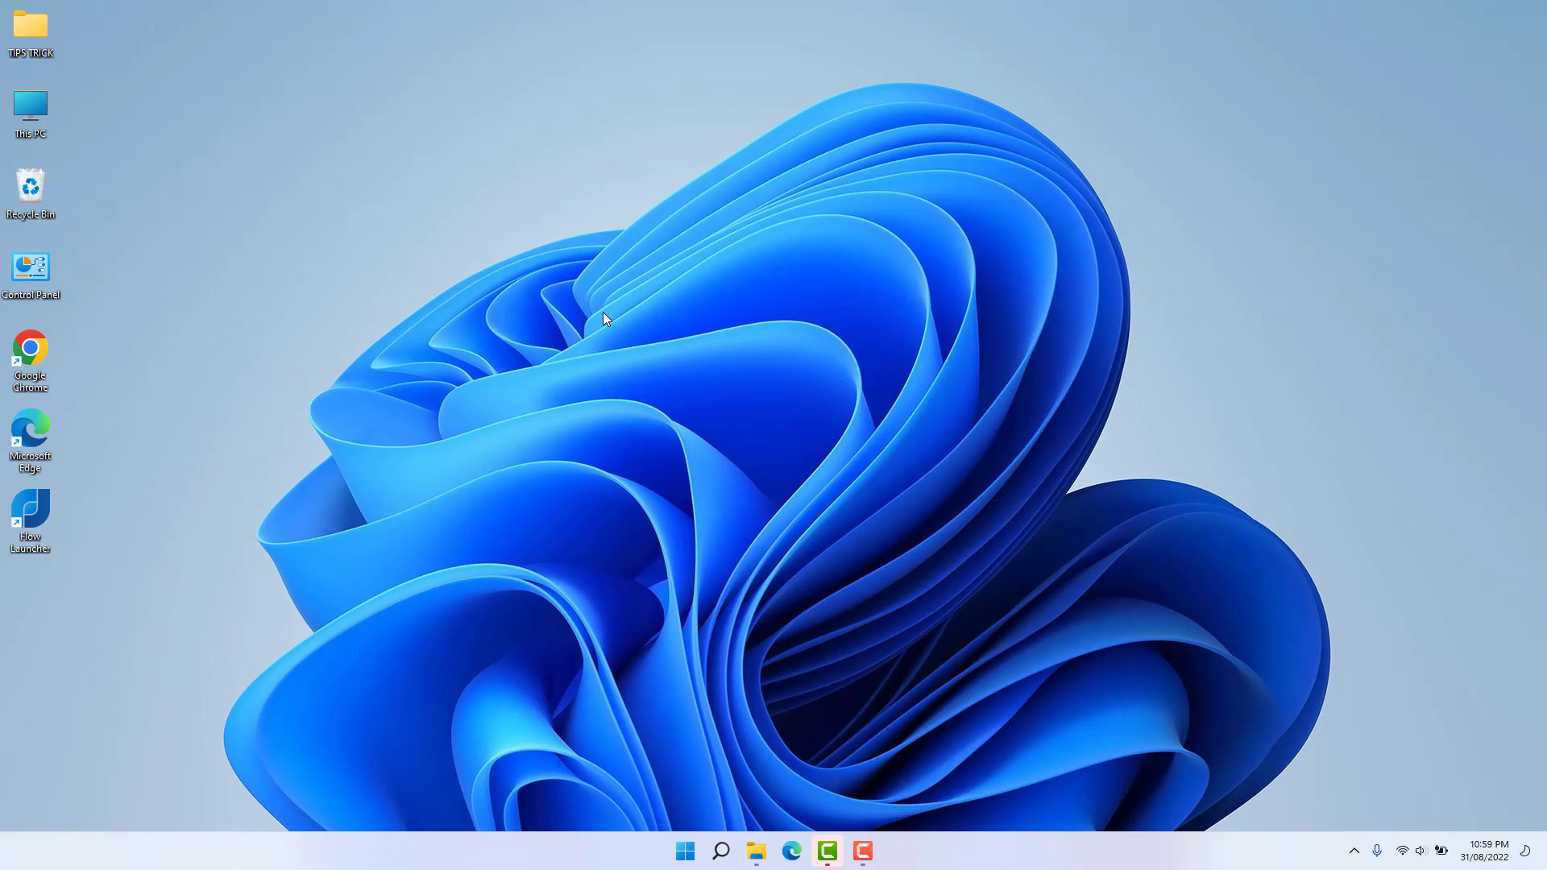
Open Flow Launcher Settings from the tray icon, maximize it, and enable start on system startup.
click(1354, 851)
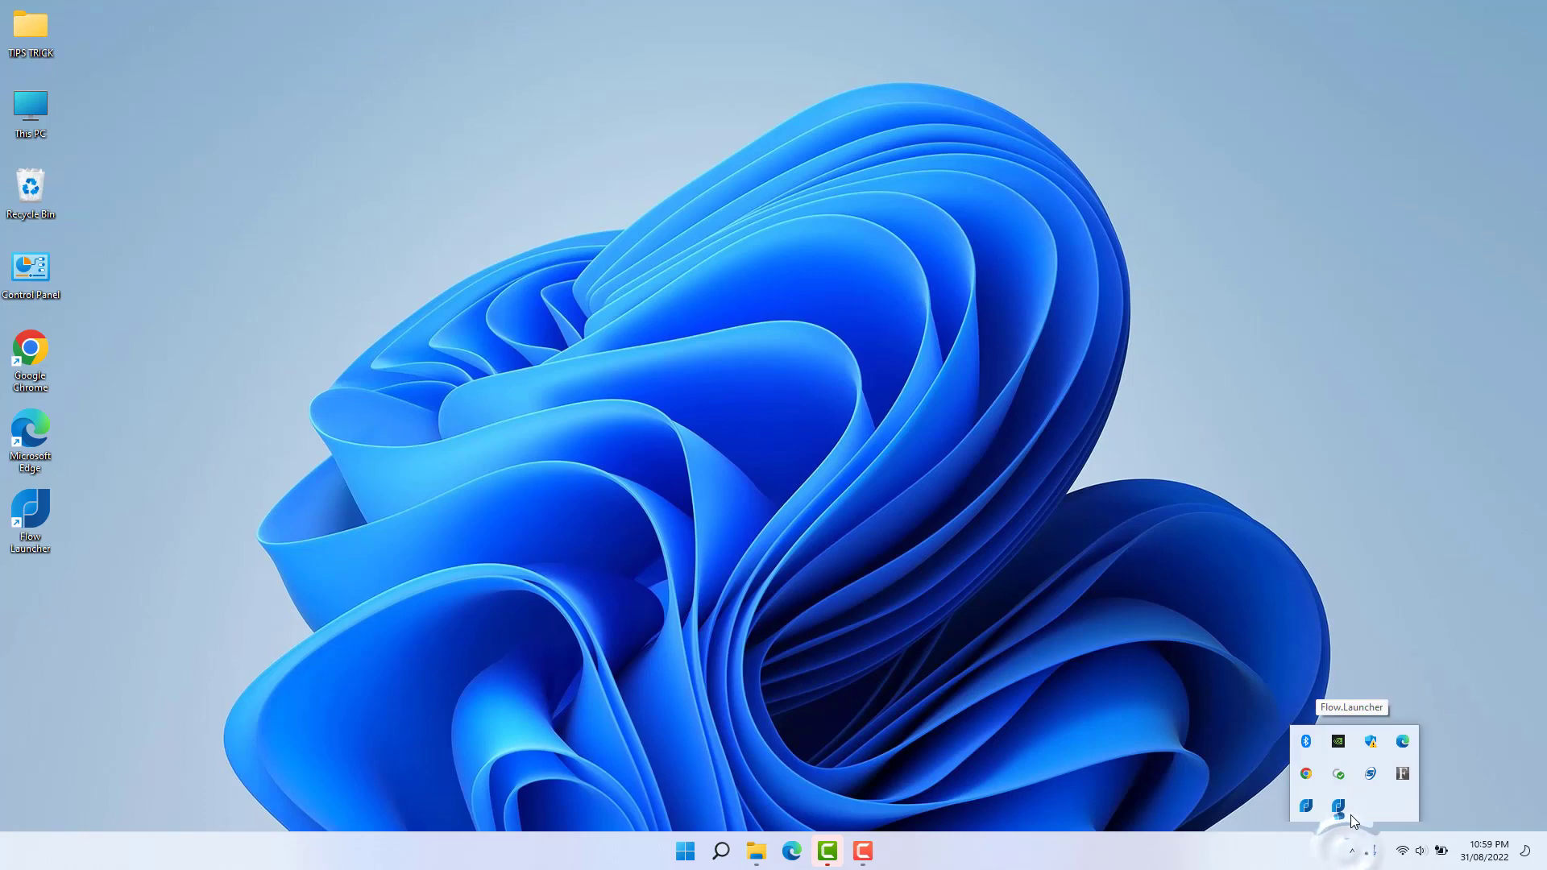
right_click(1343, 801)
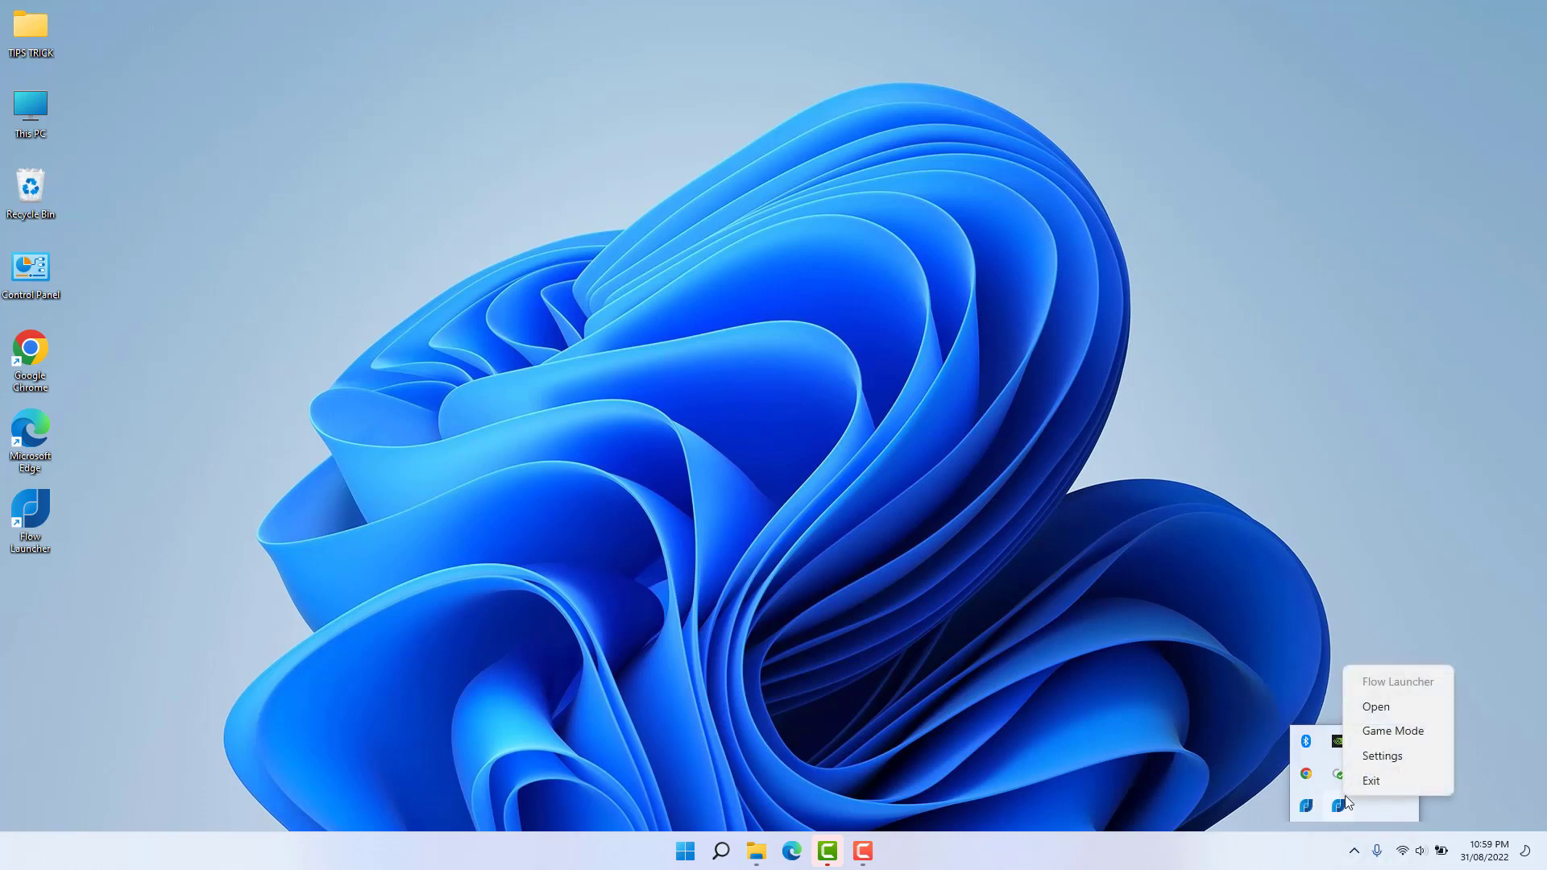
click(1391, 760)
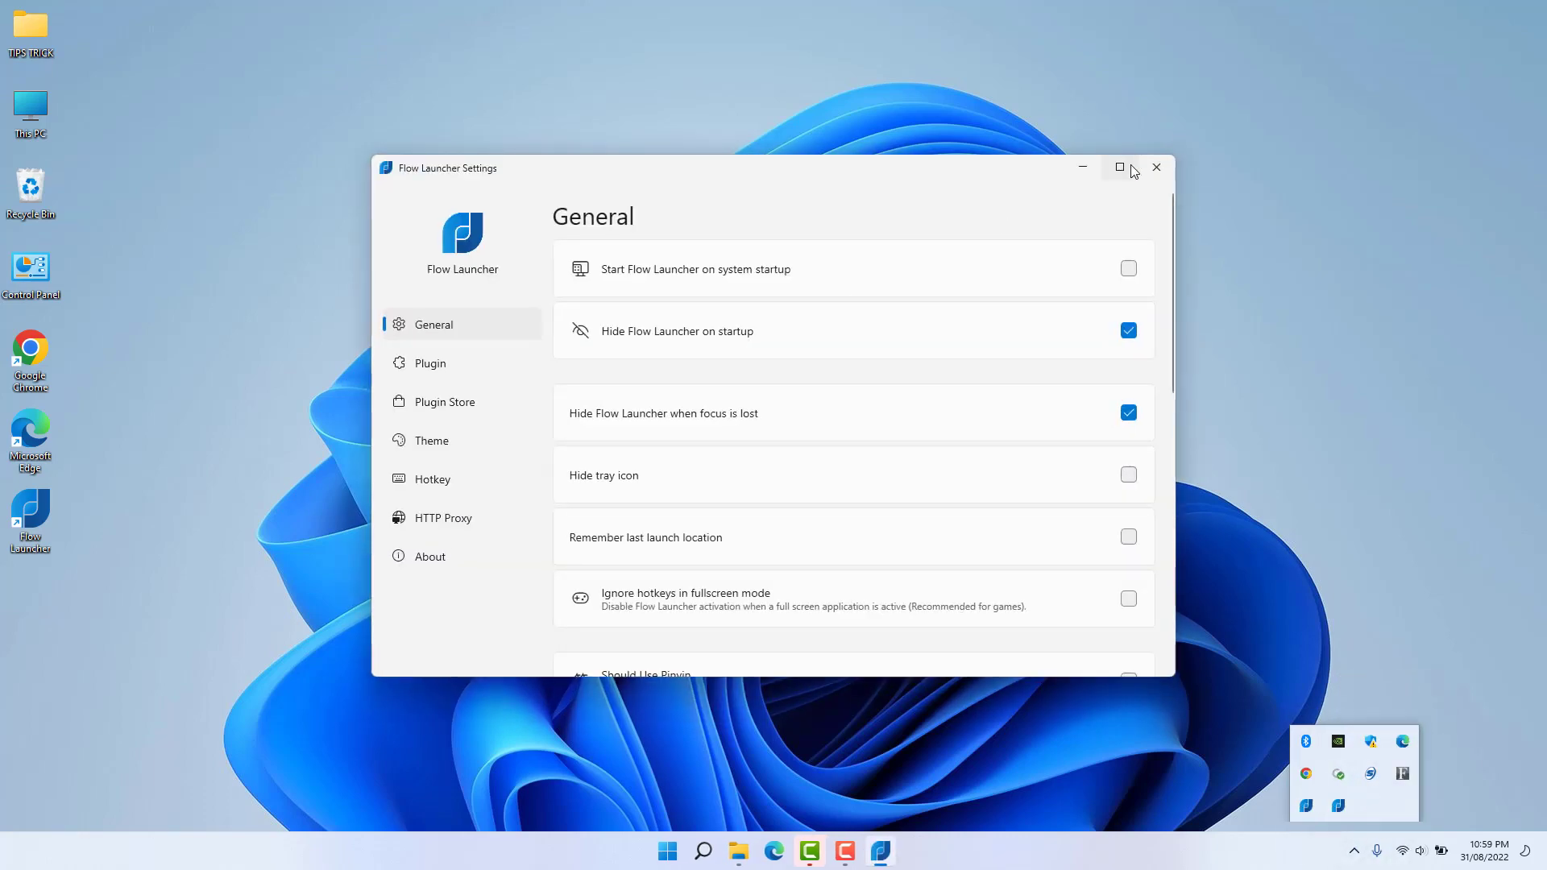
click(1120, 167)
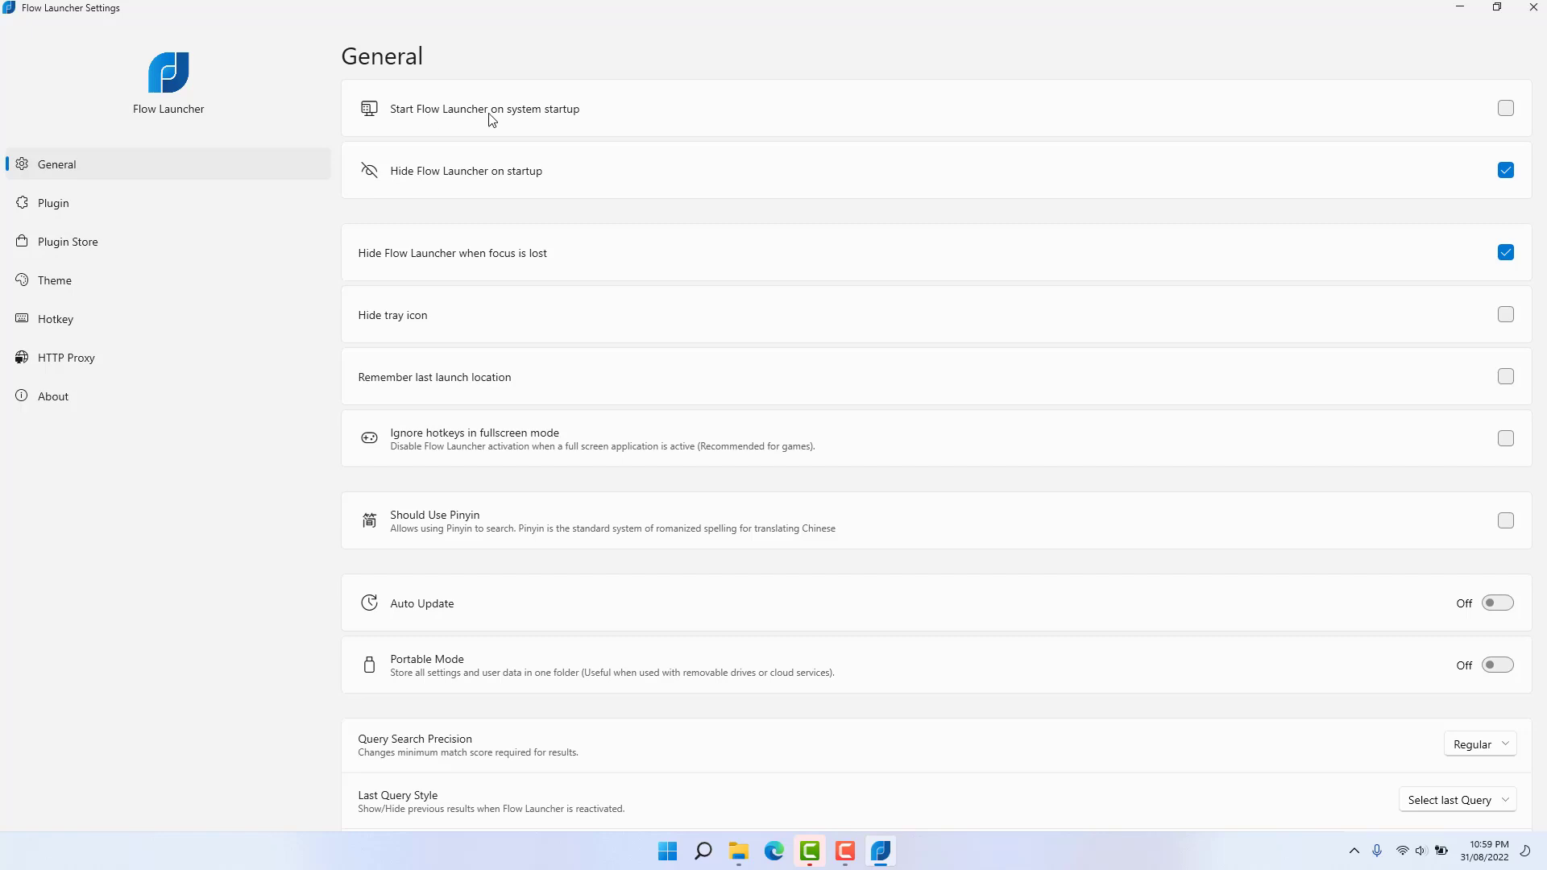
click(1506, 108)
Inspect the Browser Bookmarks plugin's details and priority setting, keeping its priority at 0.
click(68, 213)
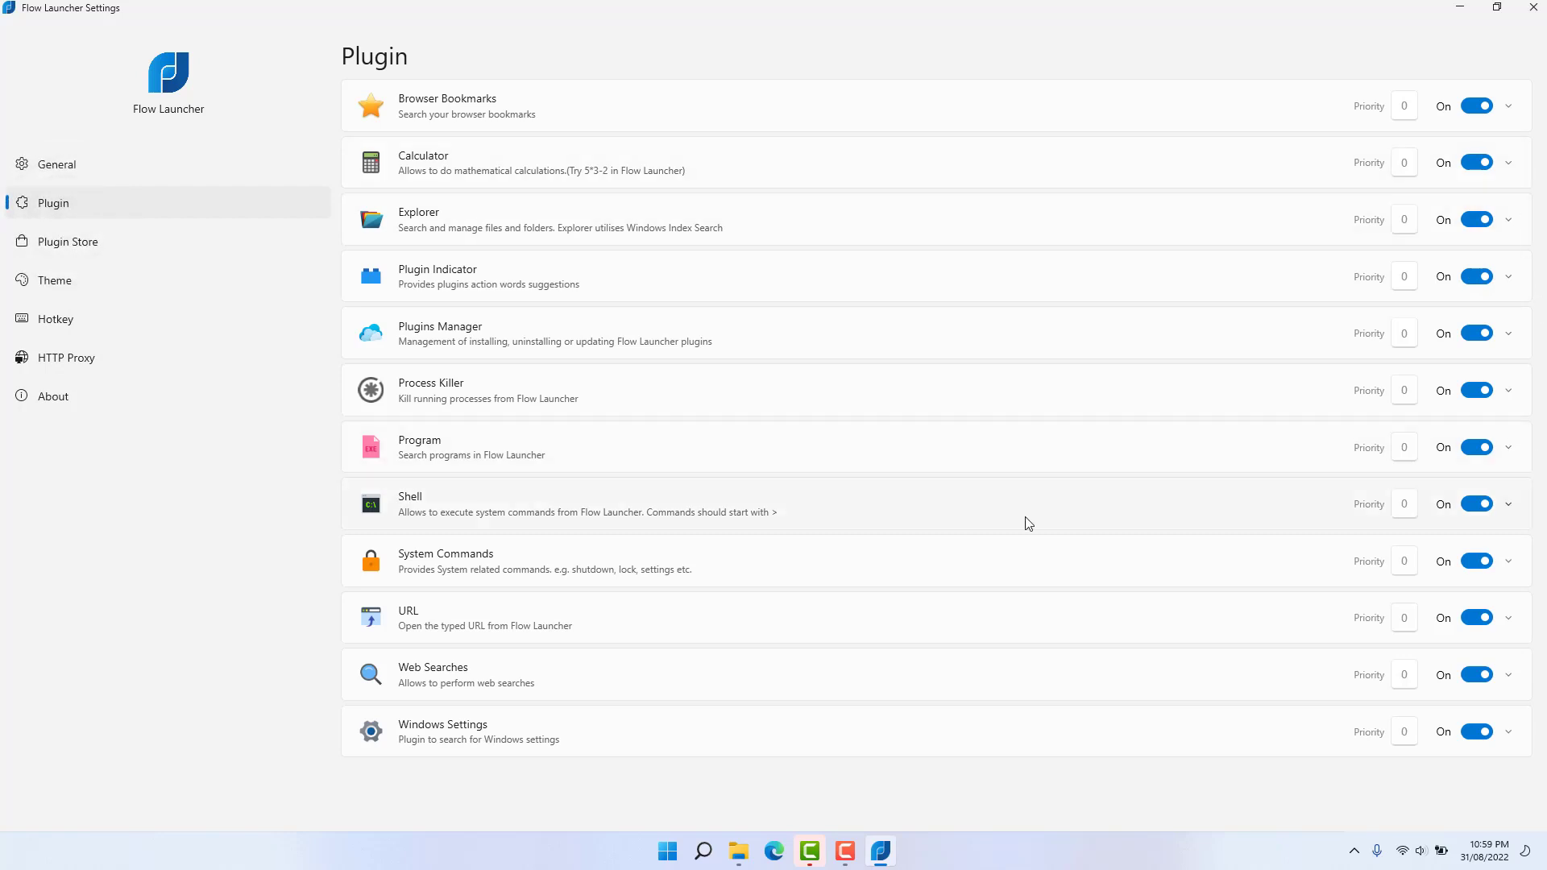
click(1511, 107)
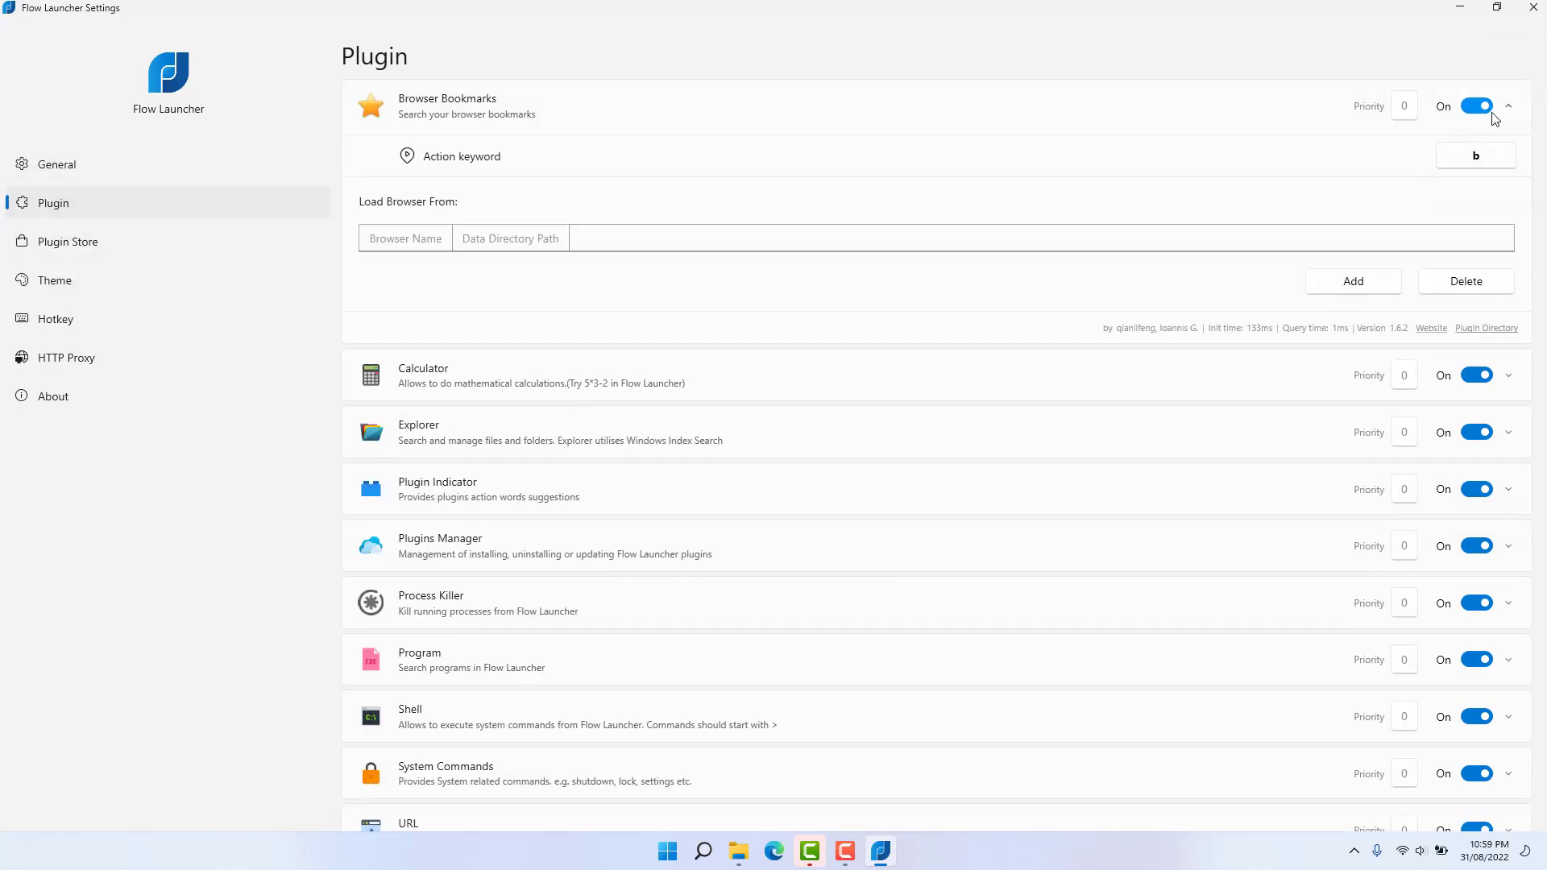
click(1404, 106)
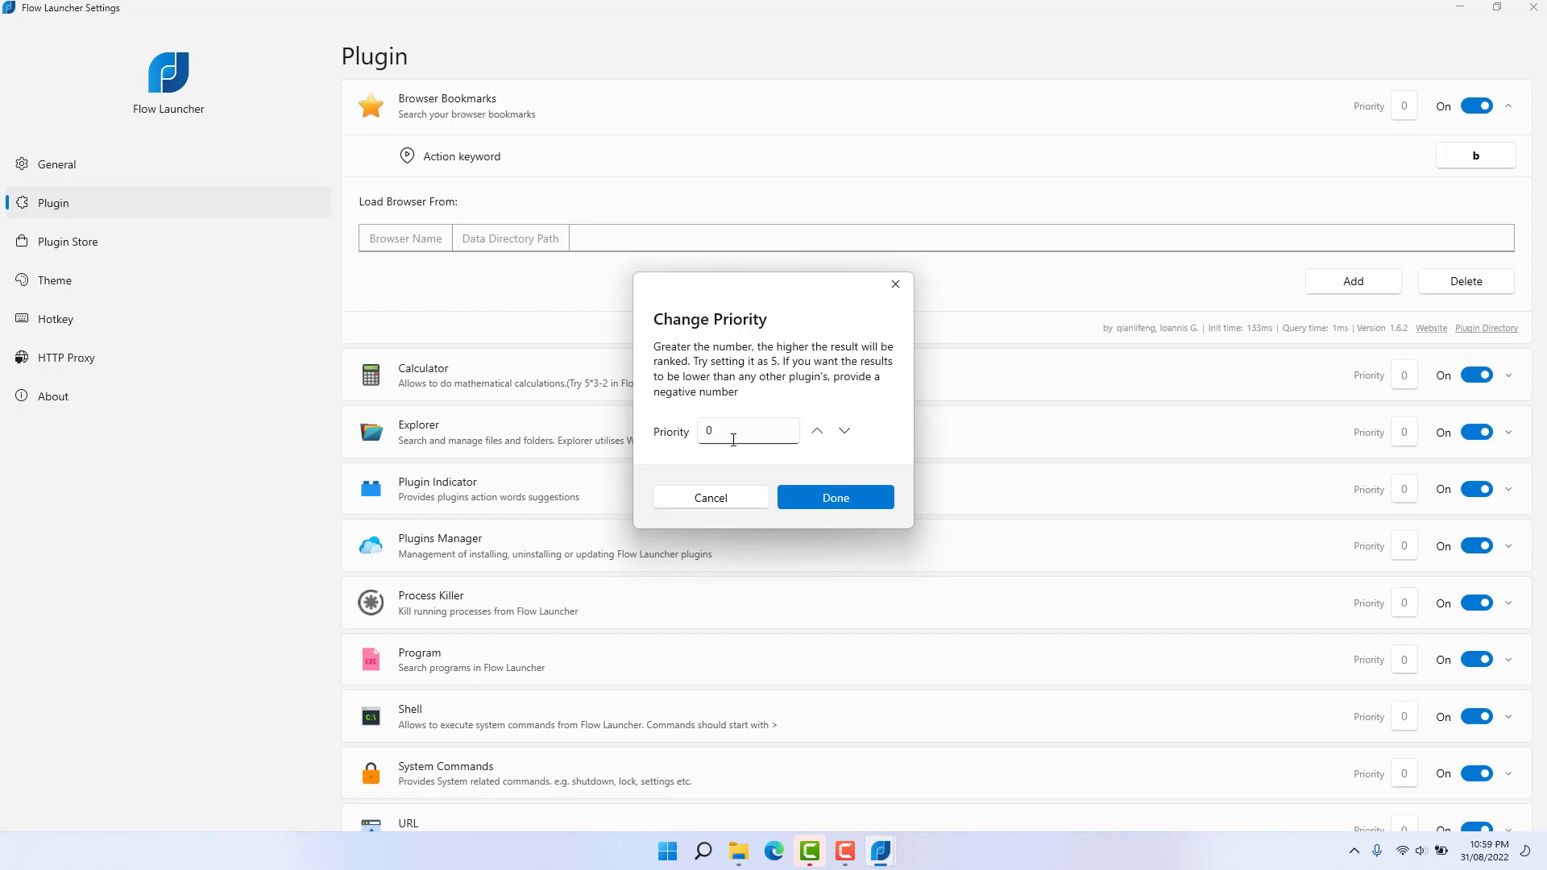
click(736, 496)
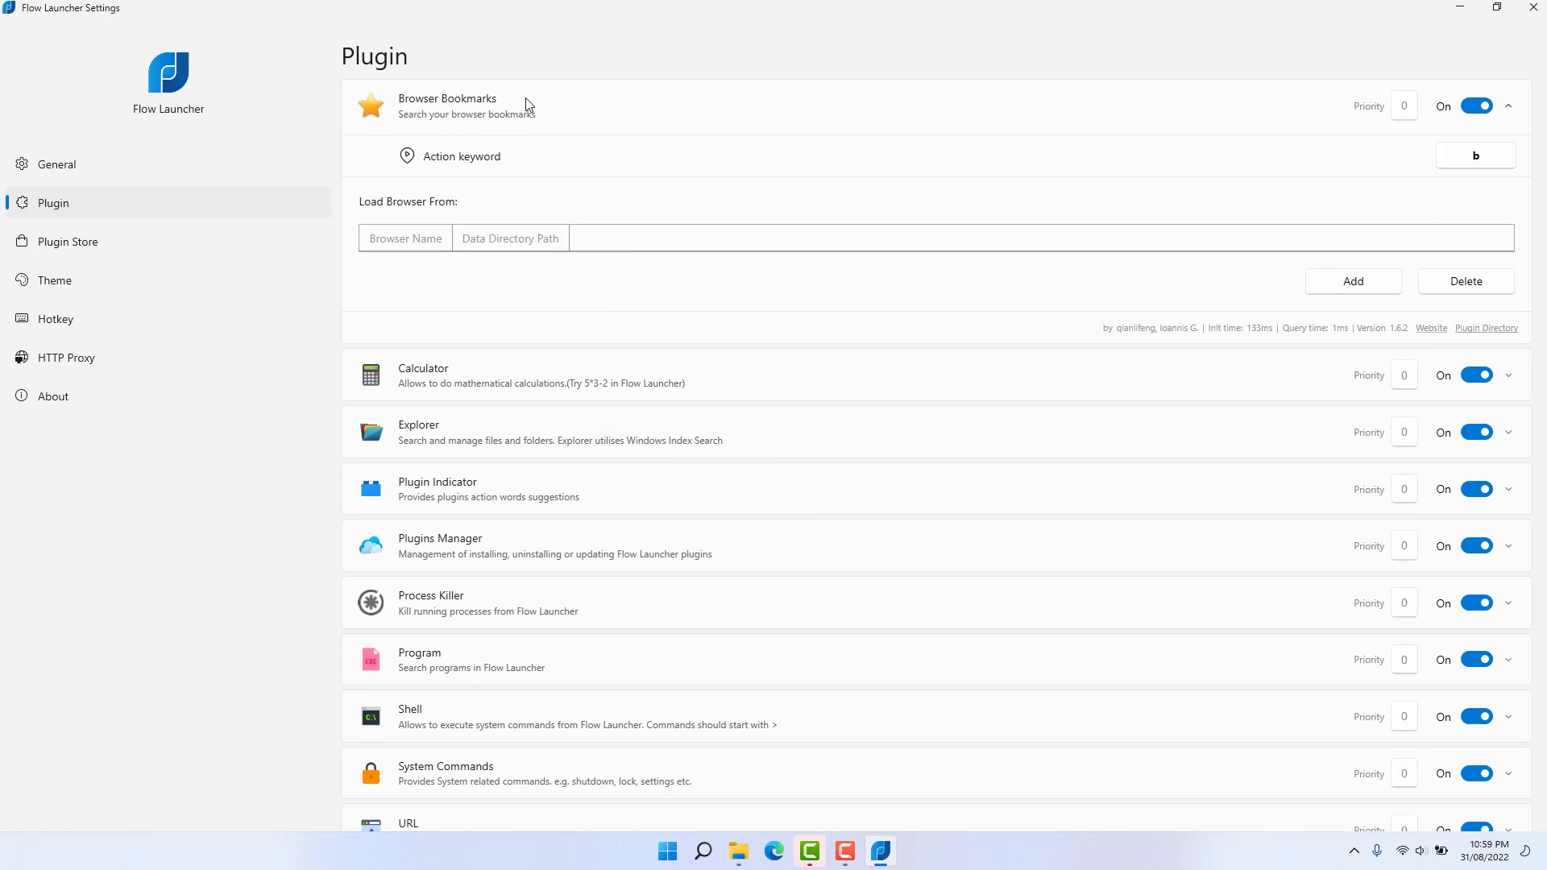
click(1513, 105)
Browse the Plugin Store and Theme pages, then go back to the General page.
click(130, 245)
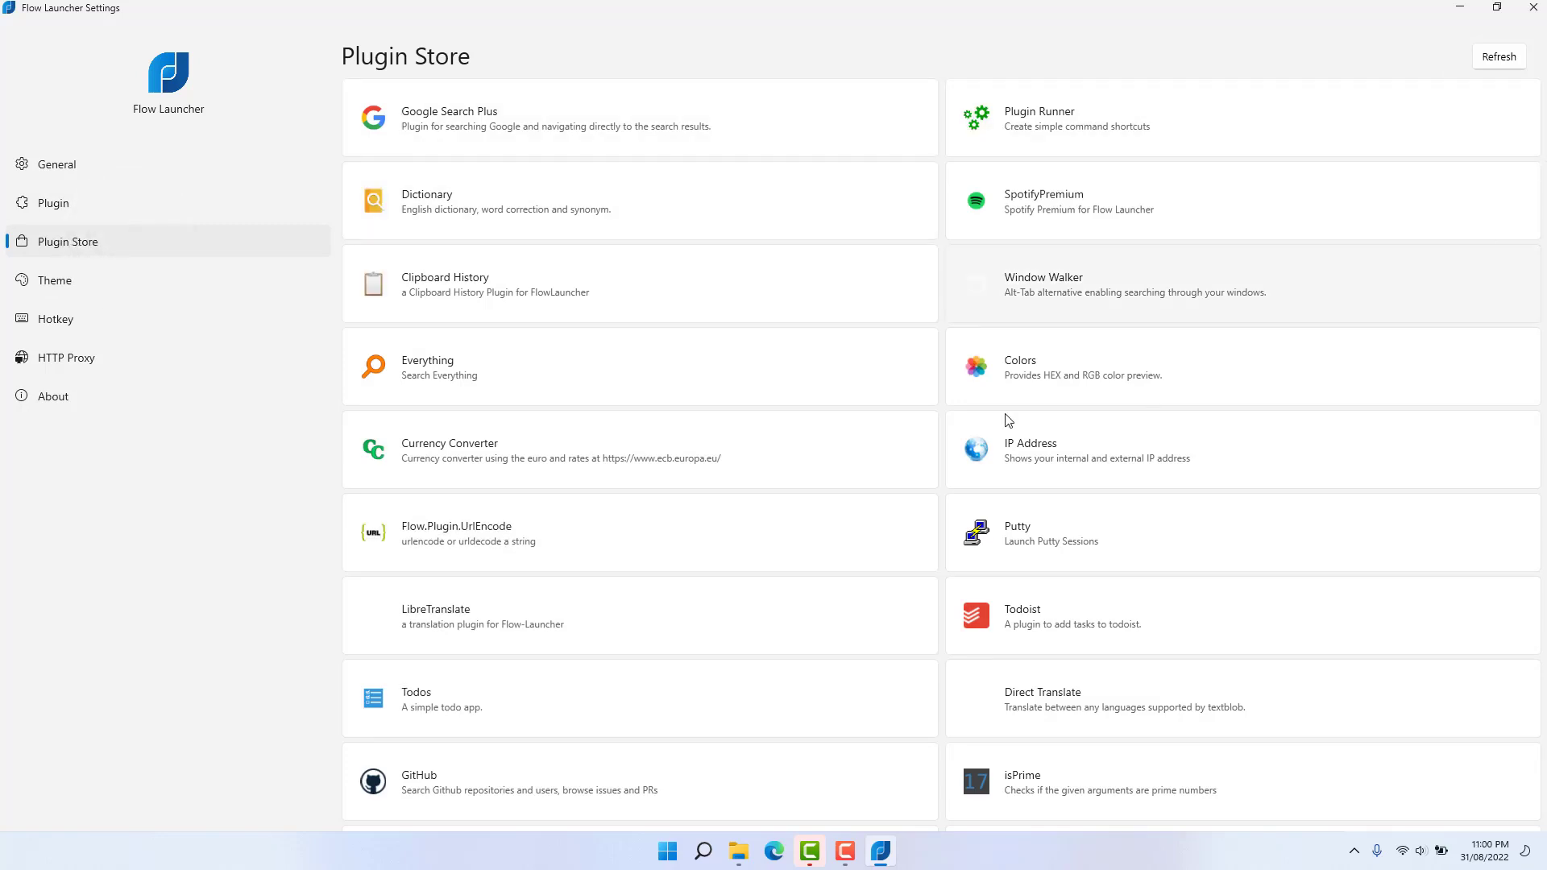
click(50, 280)
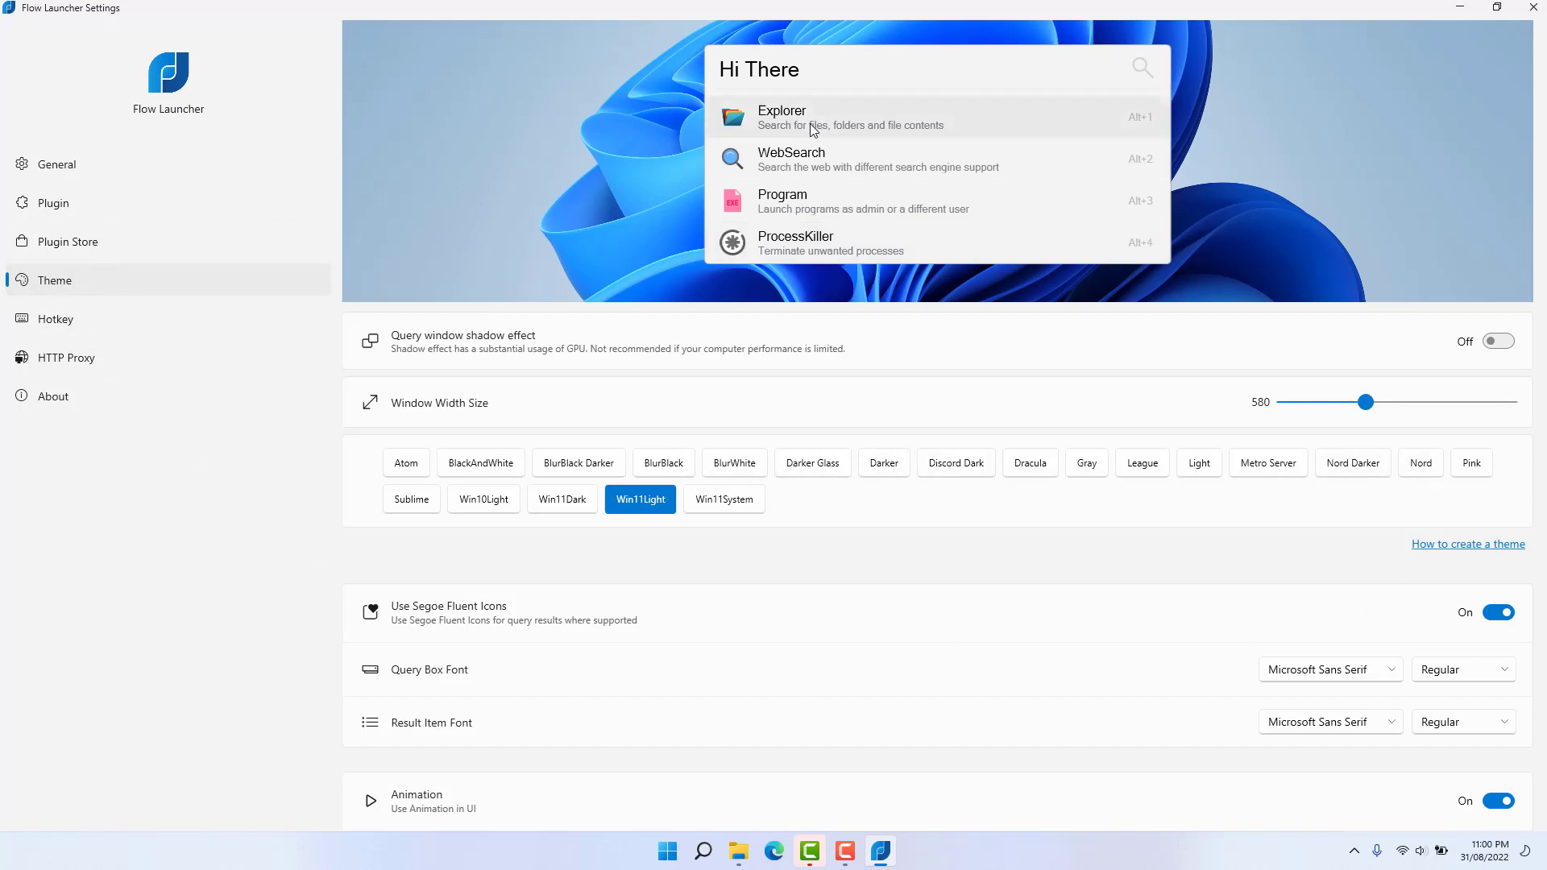
click(95, 163)
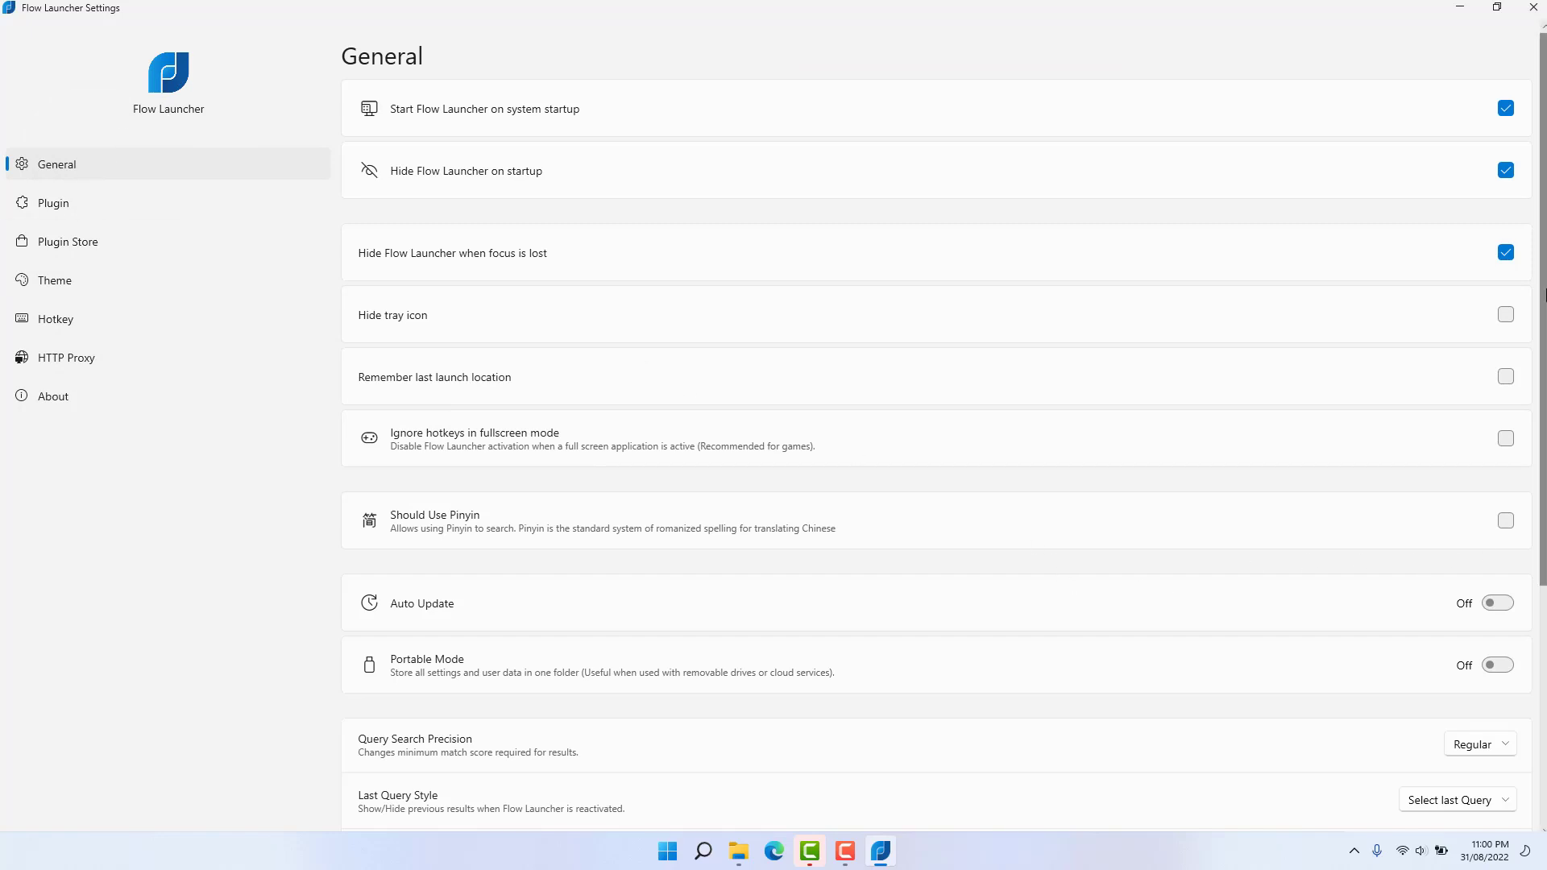
Check the Maximum results shown dropdown, leave it at 5, and close Flow Launcher Settings.
drag(1540, 276, 1543, 510)
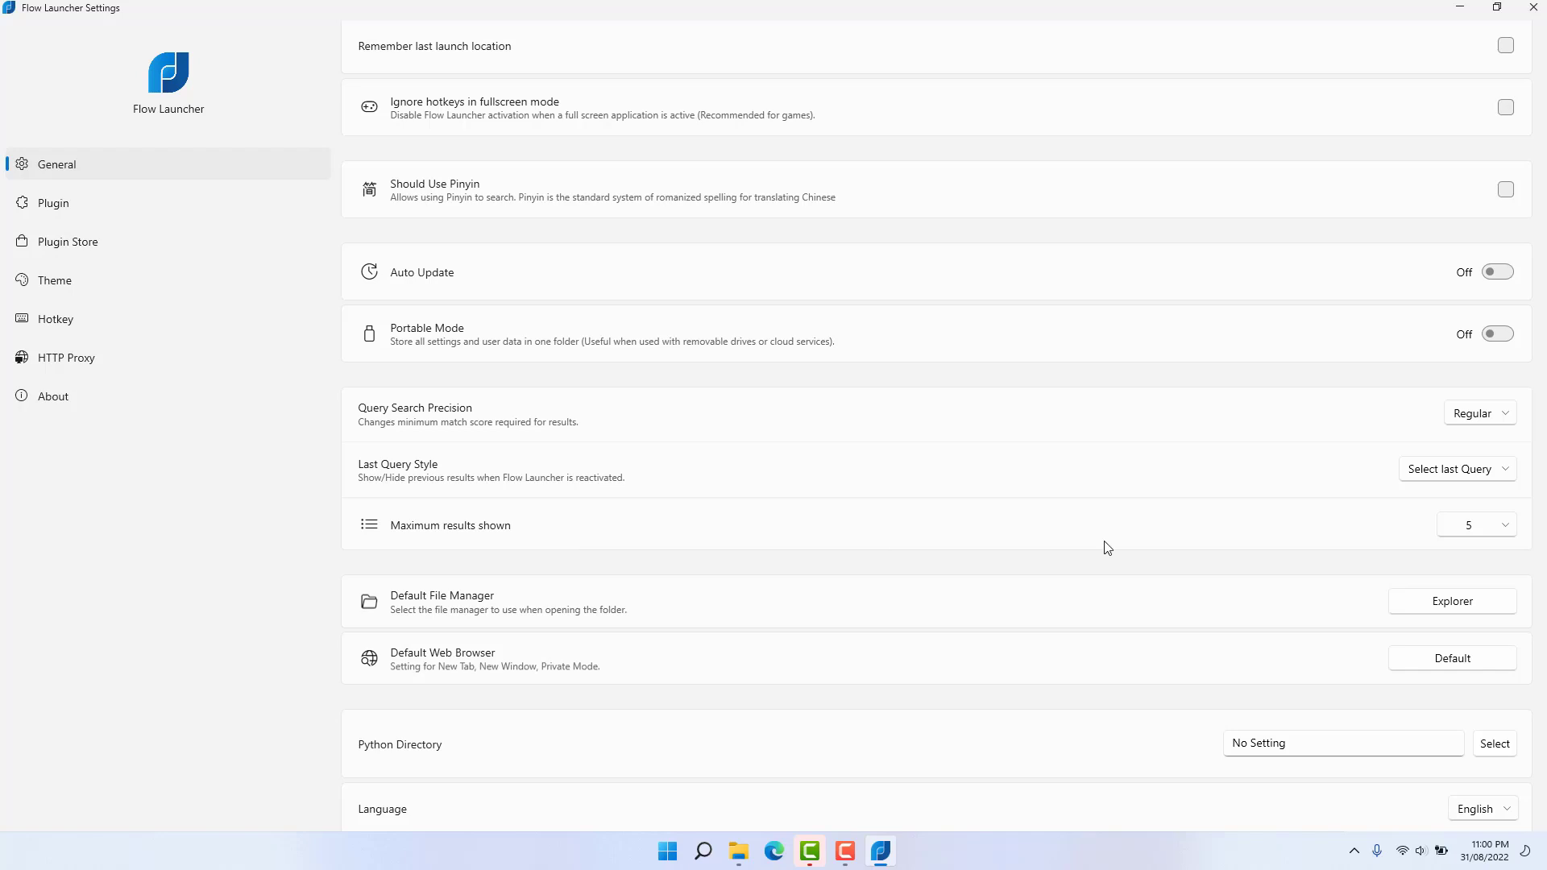
click(1500, 525)
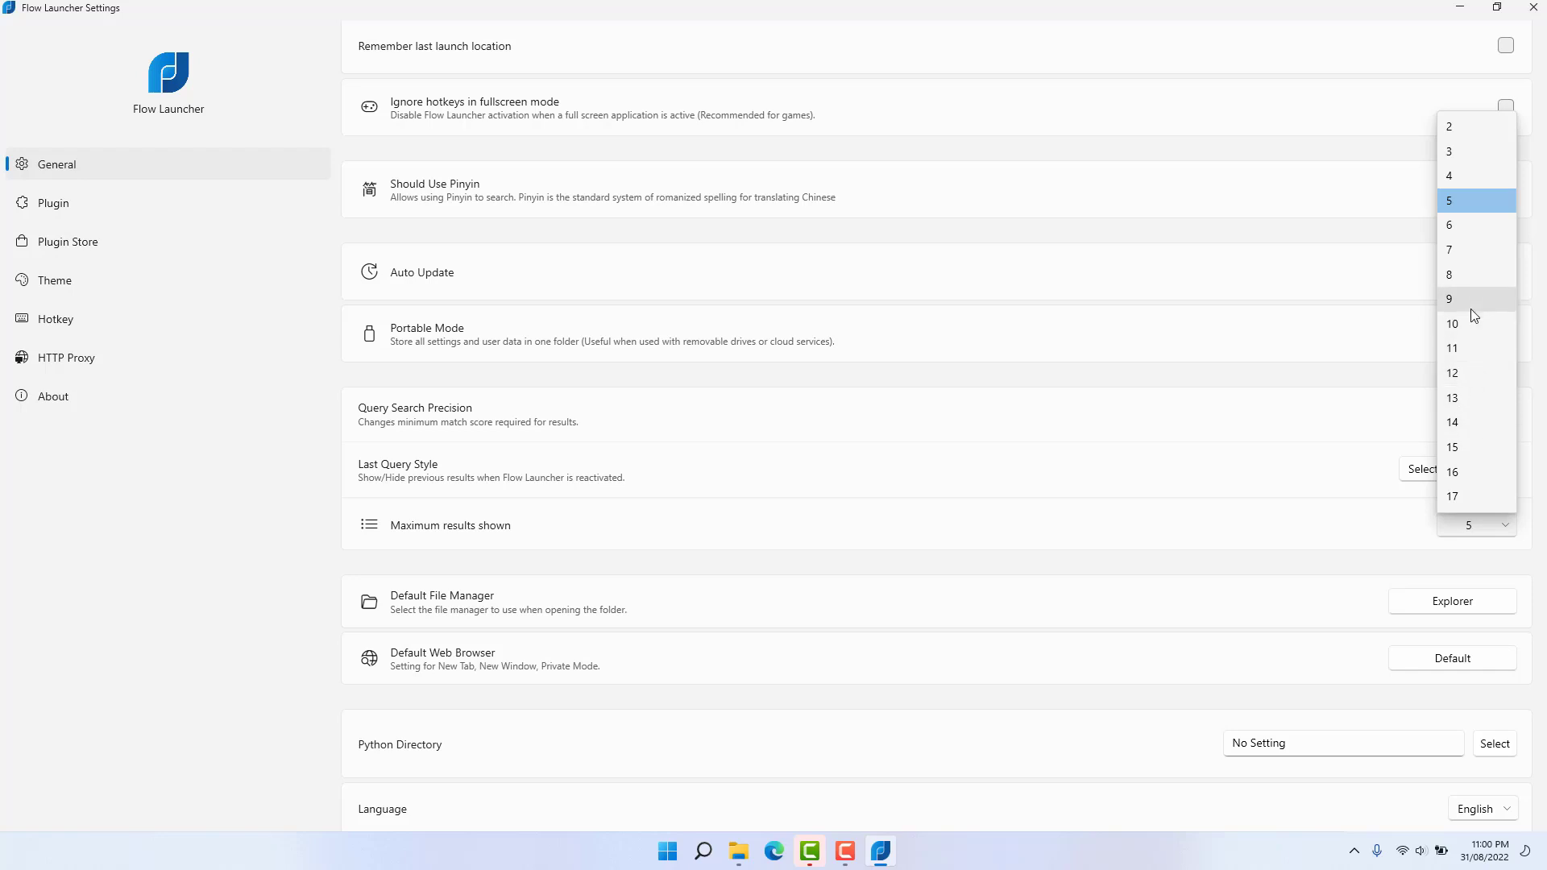
click(83, 524)
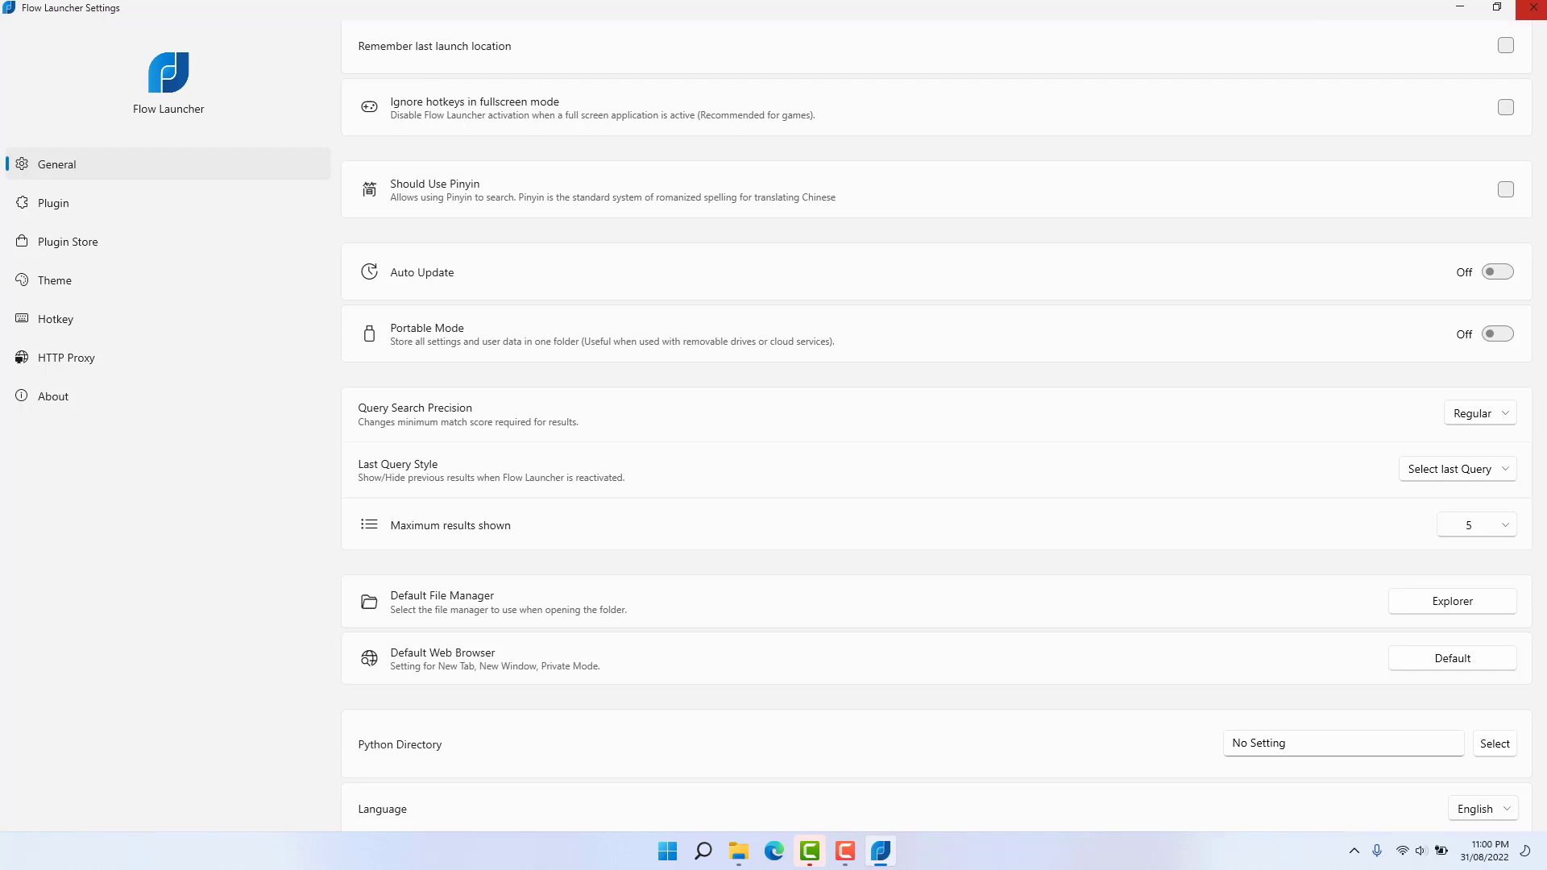
click(1534, 8)
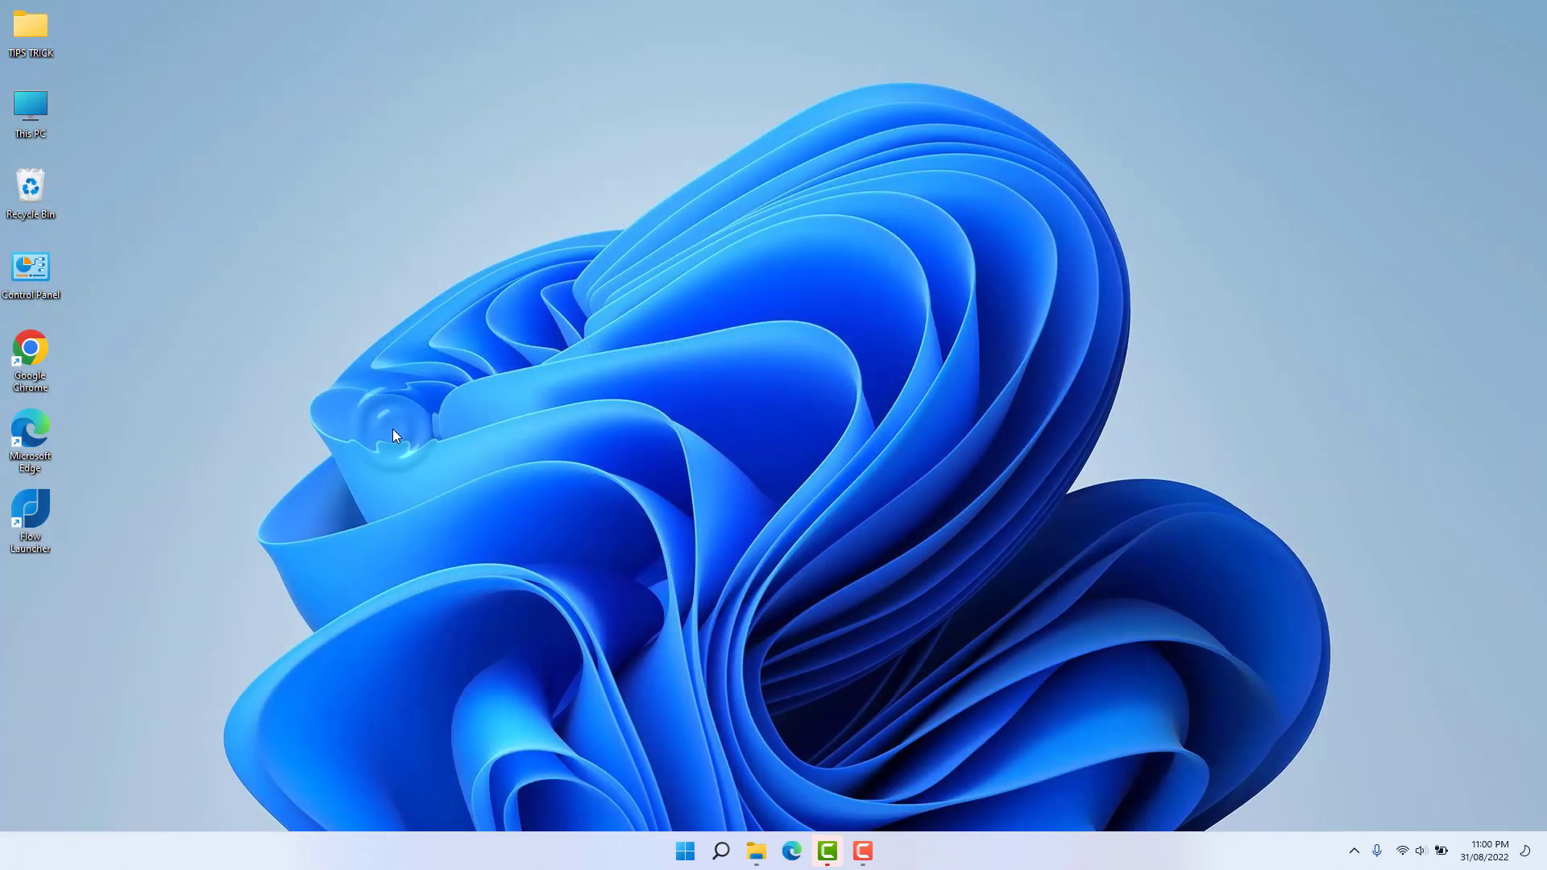